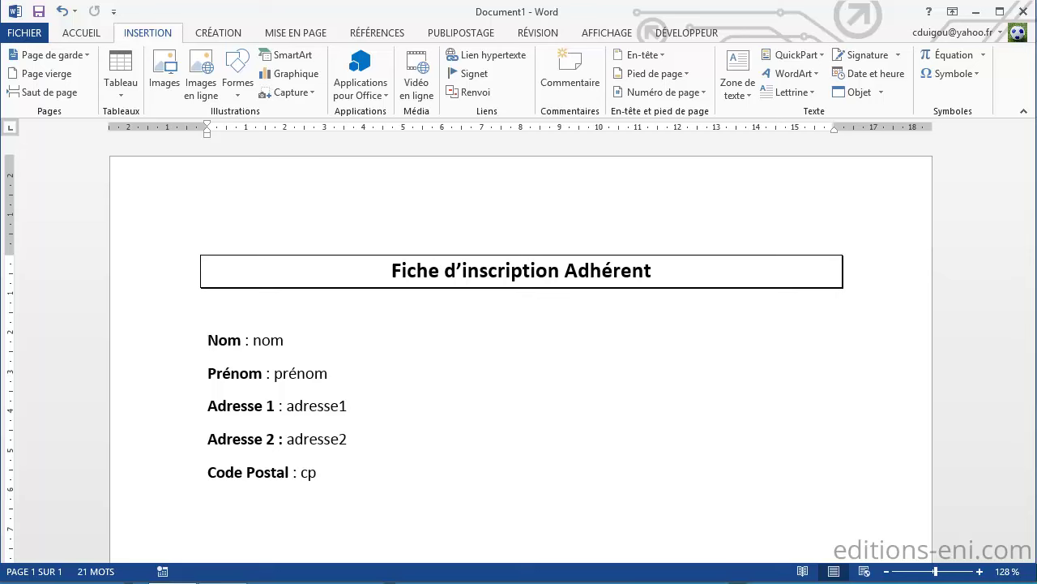
Bookmark the Nom and Prénom placeholder values as 'nom' and 'prénom'.
double_click(266, 341)
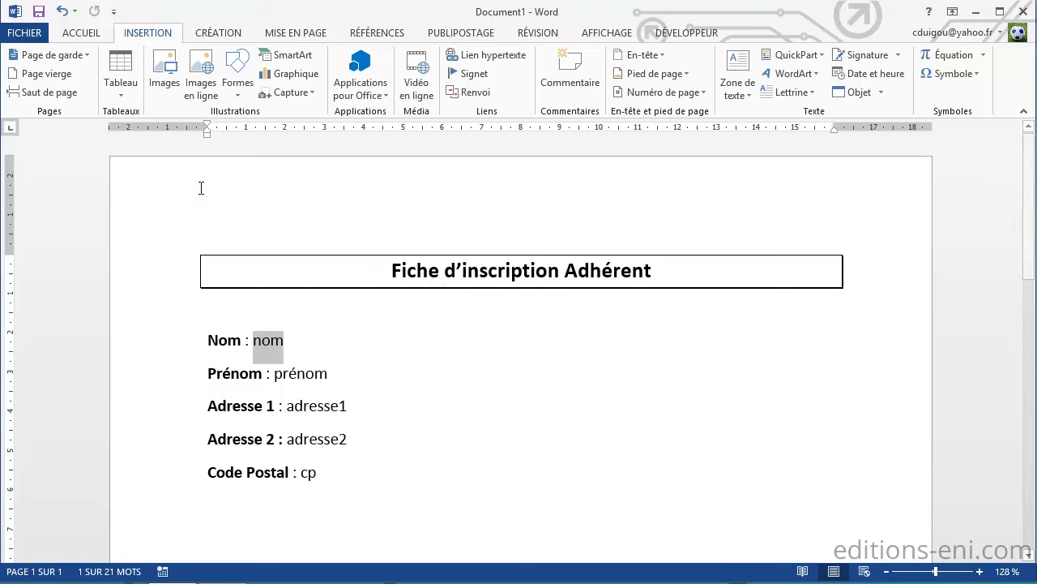
left_click(476, 80)
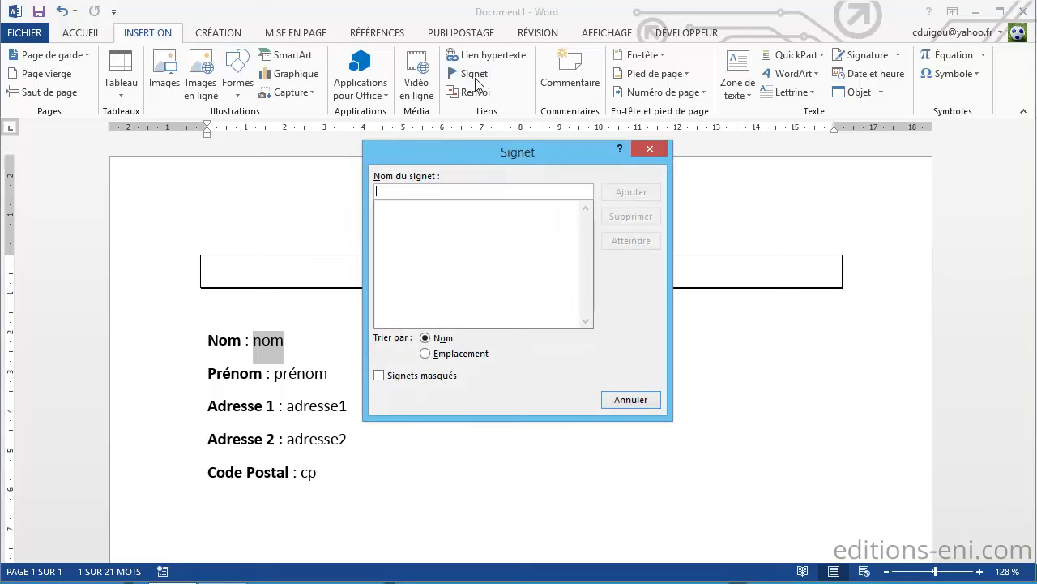
type("nom")
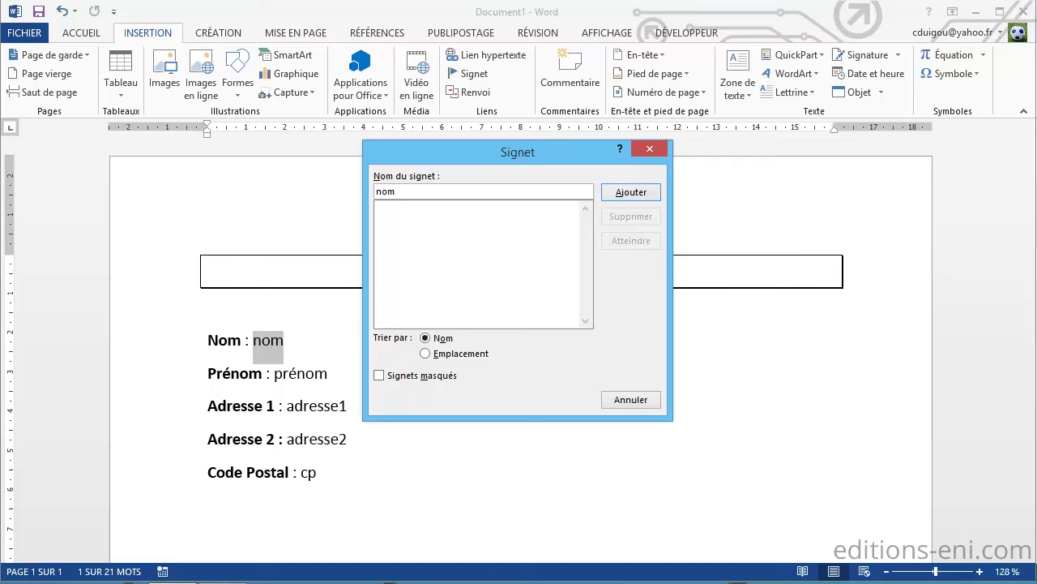
key("Return")
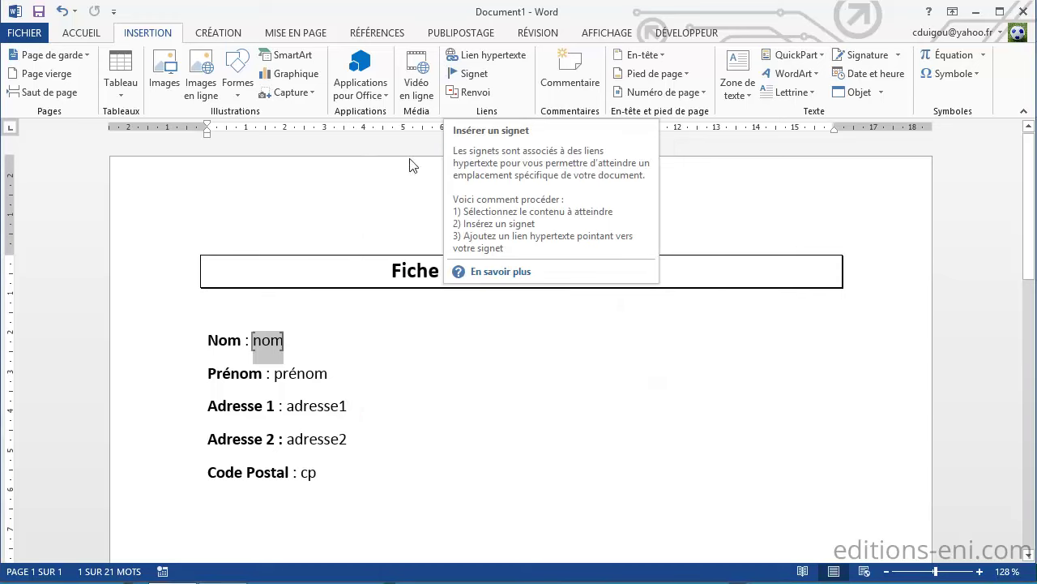
double_click(296, 374)
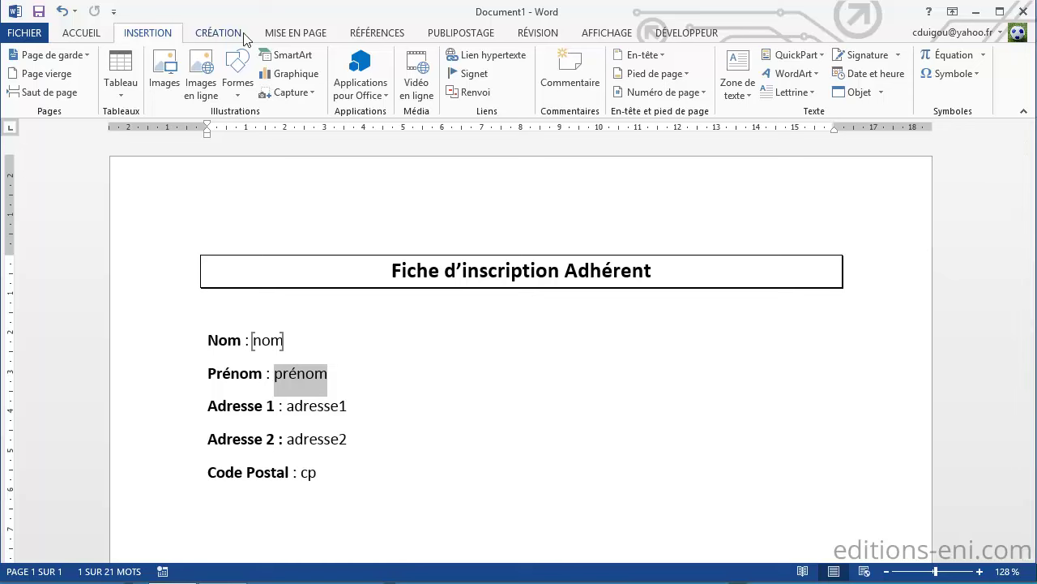
left_click(475, 77)
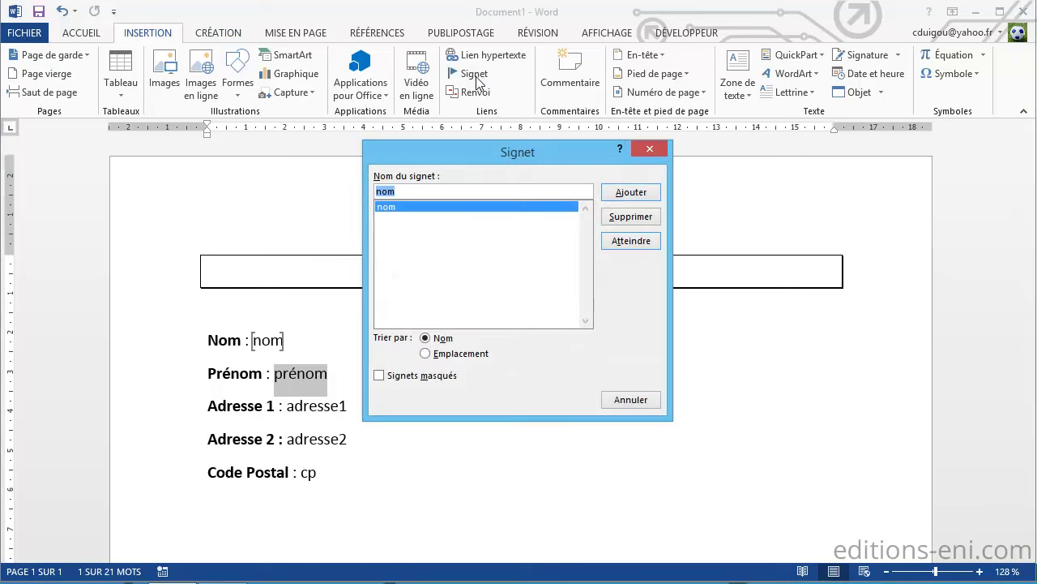
type("prénom")
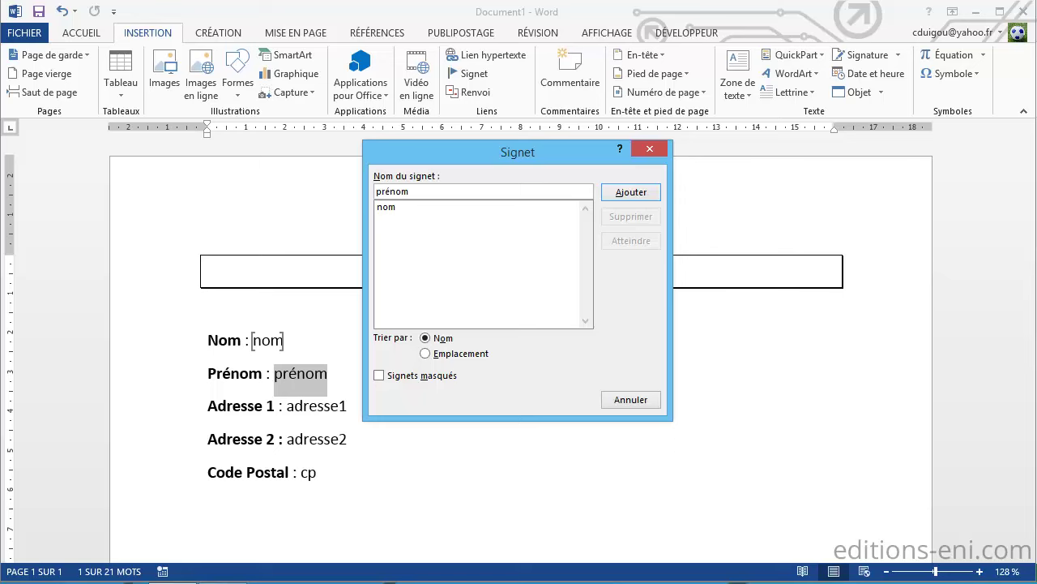
key("Return")
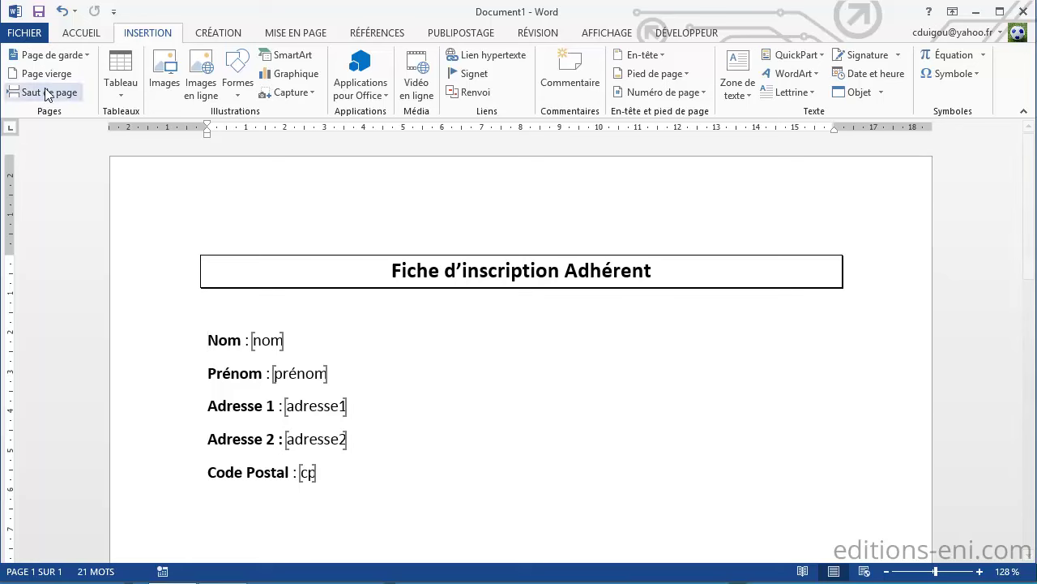
Enable Afficher les signets in Word's advanced options, then open the VBA editor with Alt+F11.
left_click(23, 38)
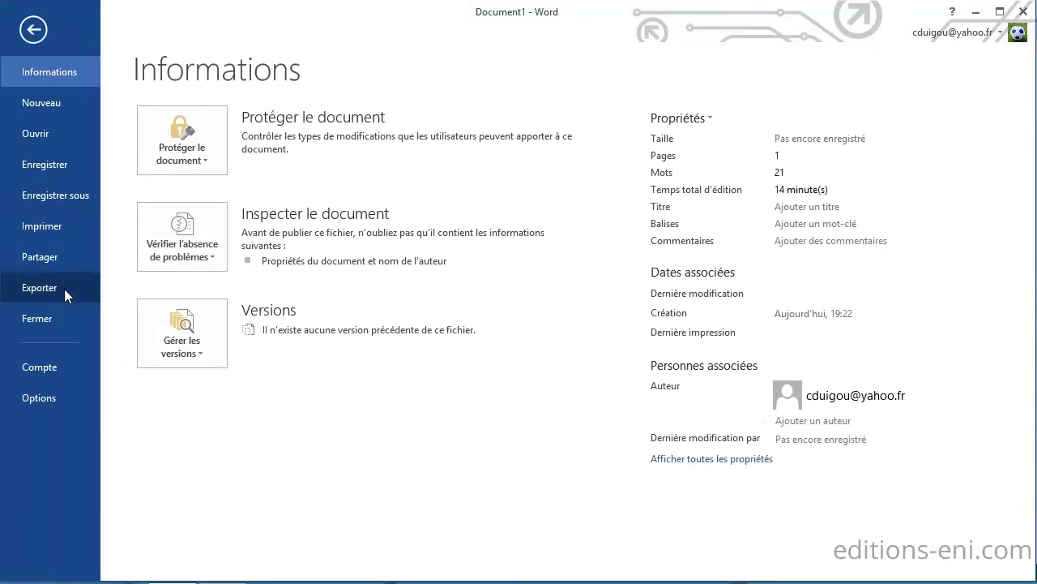
left_click(45, 396)
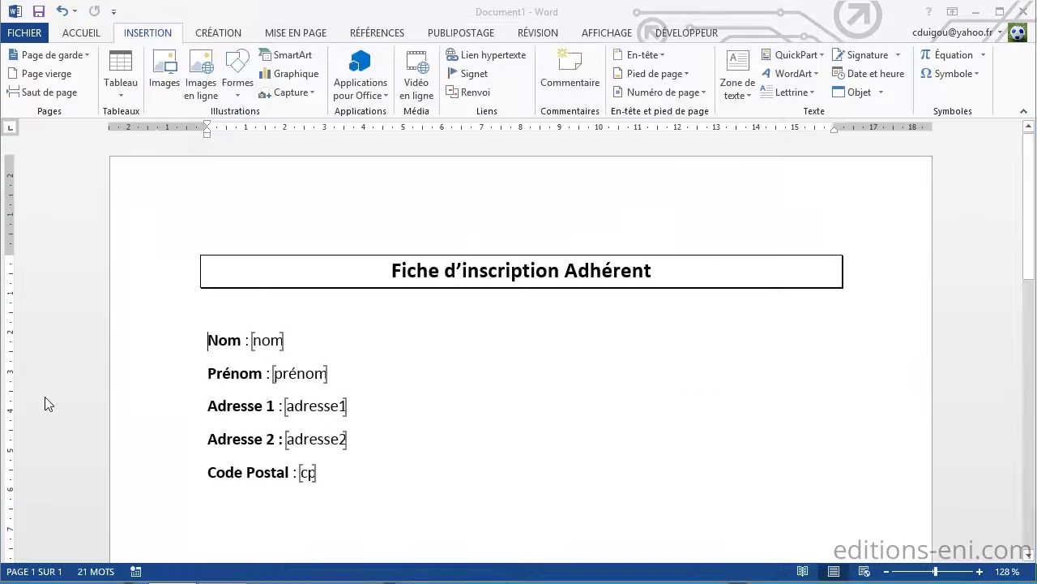
left_click(198, 180)
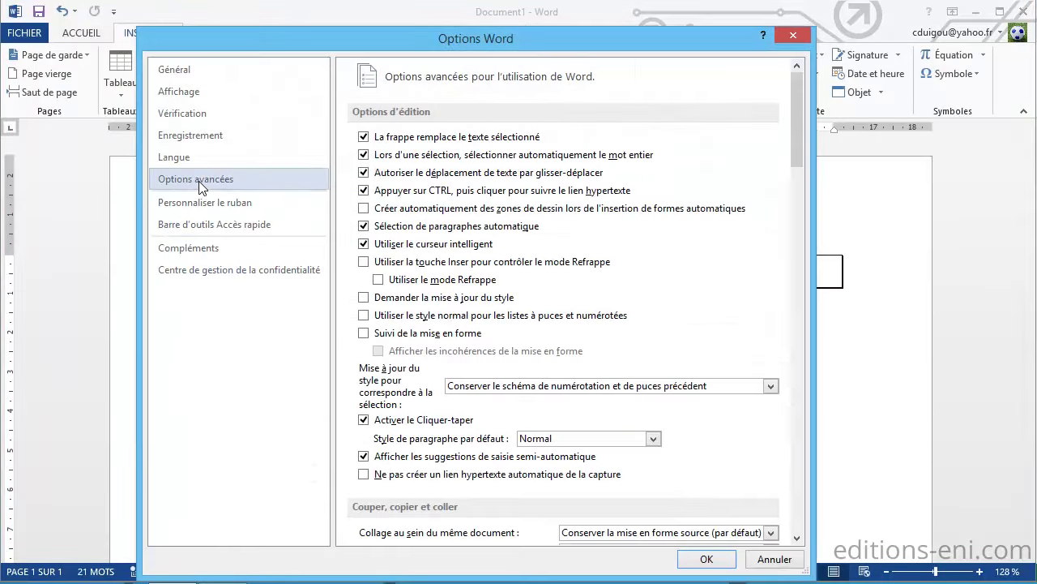
left_click_drag(798, 131, 777, 277)
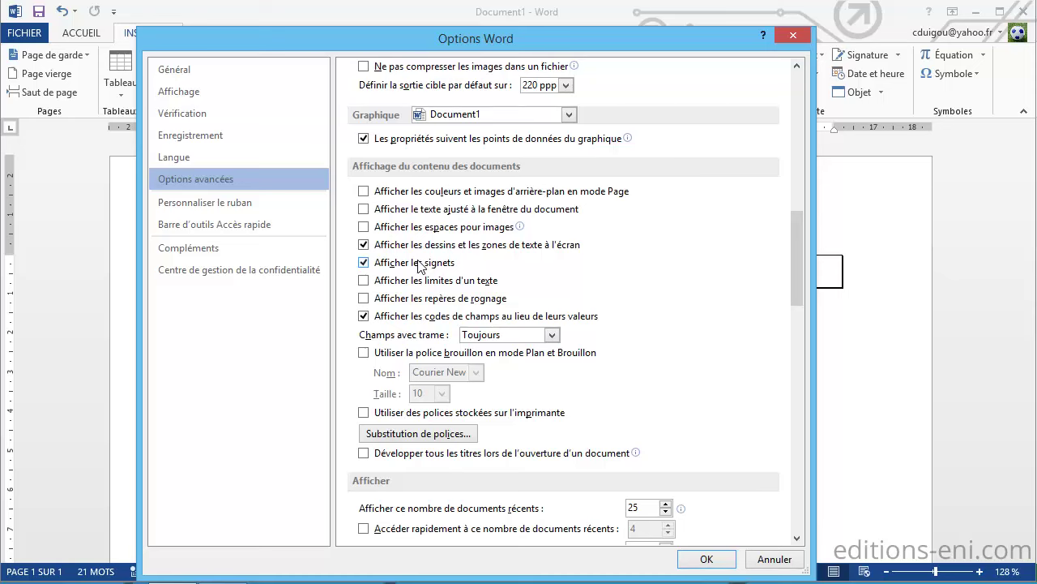
left_click(702, 560)
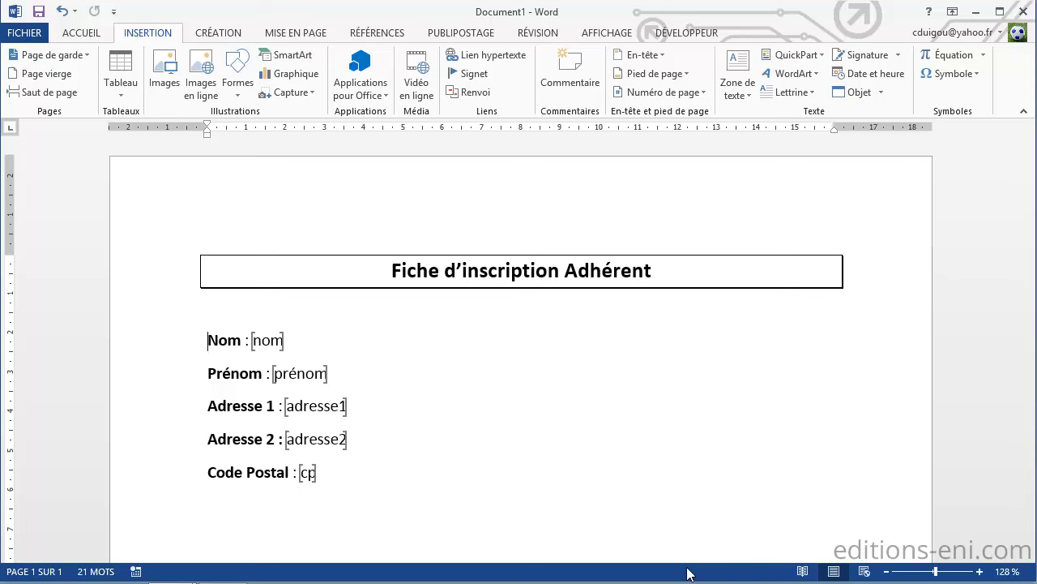
key("alt+F11")
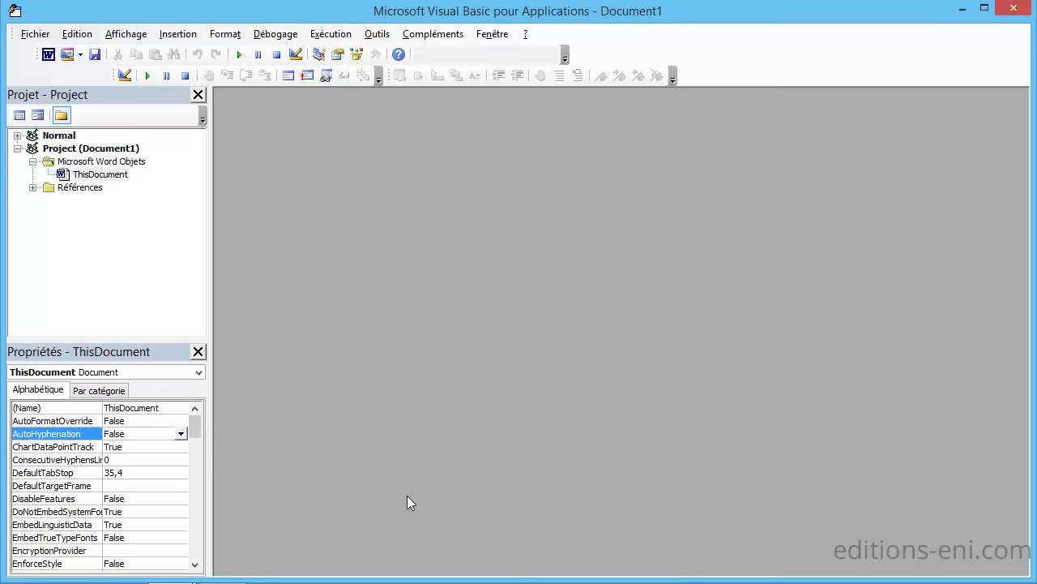
Insert a new code module into the Document1 project.
left_click(80, 149)
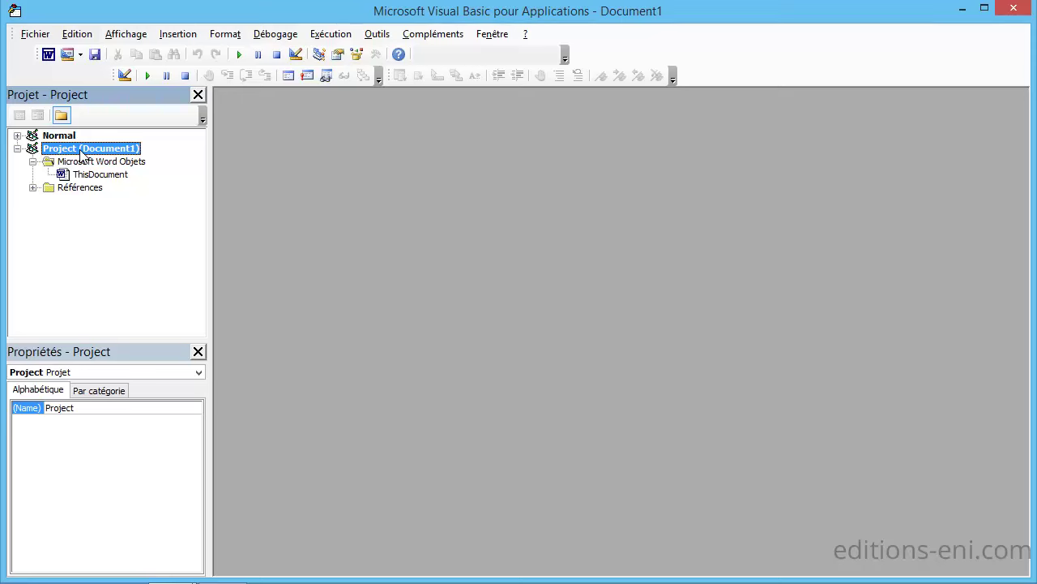
left_click(178, 35)
left_click(198, 90)
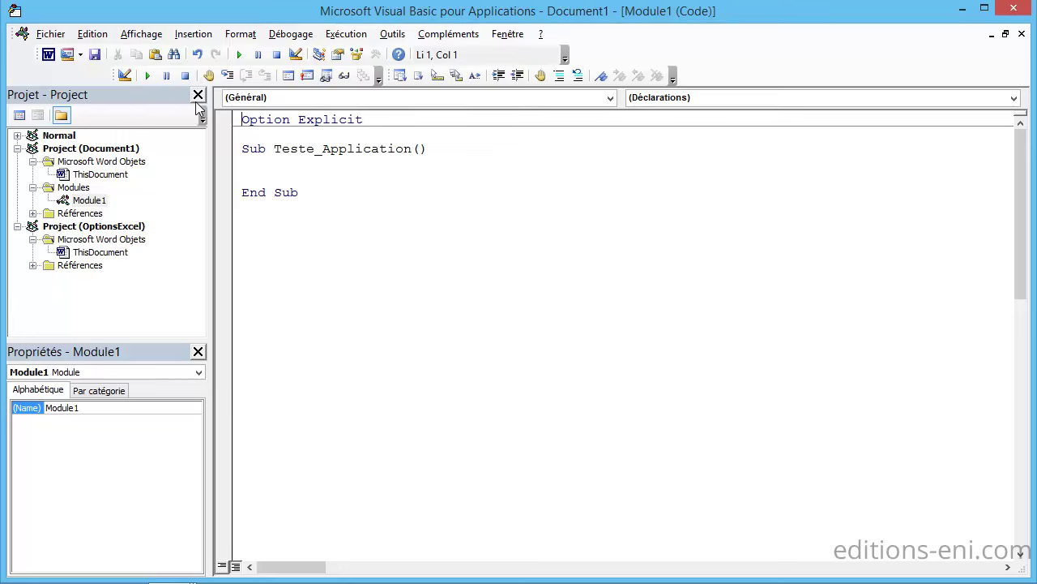
Paste the Visible property and Quit method comment lines into Teste_Application.
type("' Propriété Visible= True ou Fale     ' Méthode Quit")
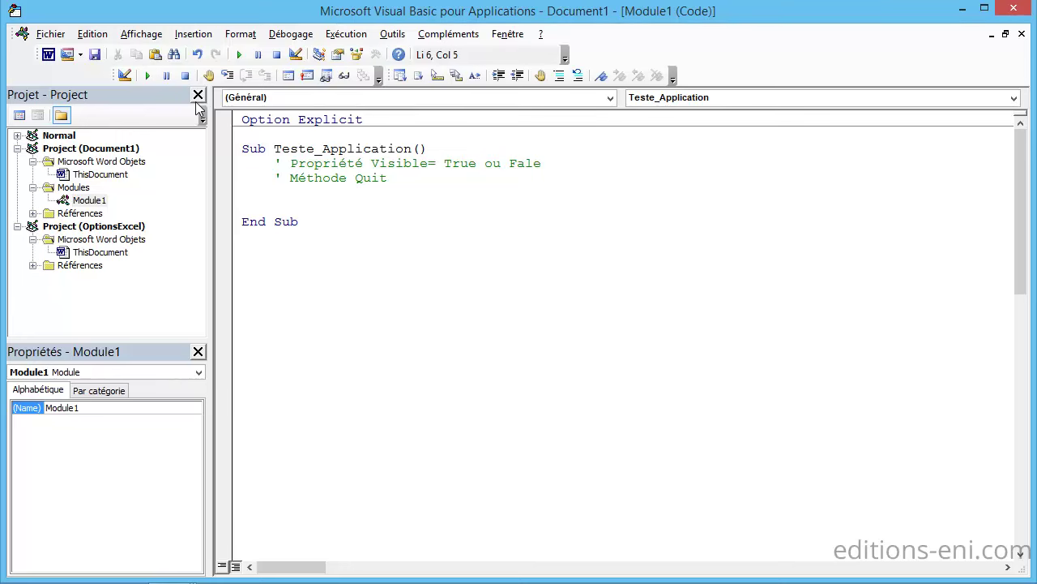
right_click(197, 108)
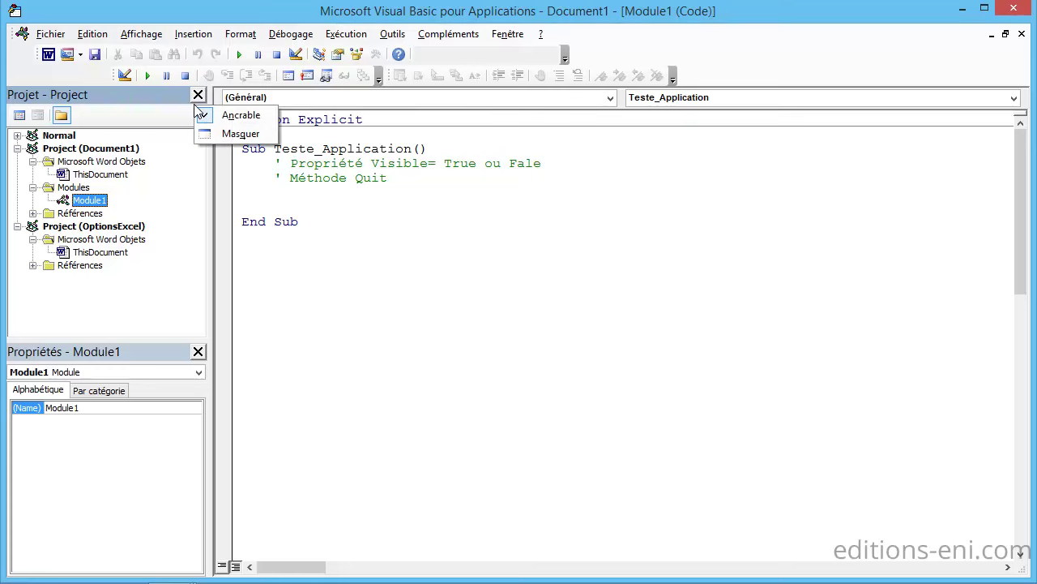
key("Escape")
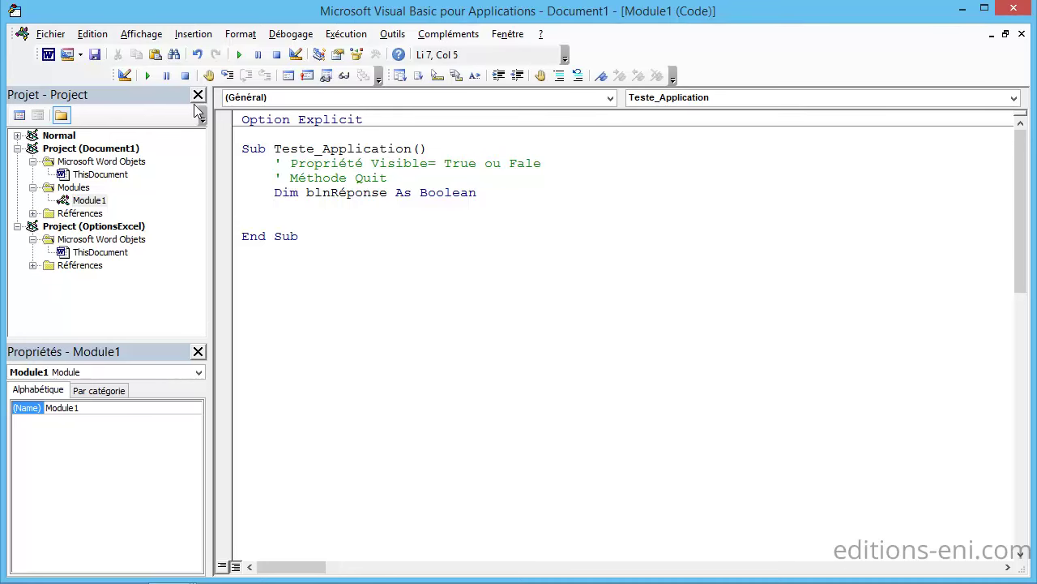
Write blnRéponse = Application.Dialogs(wdDialogFileOpen).Show using IntelliSense completions.
type("bln")
key("ctrl+space")
type("=")
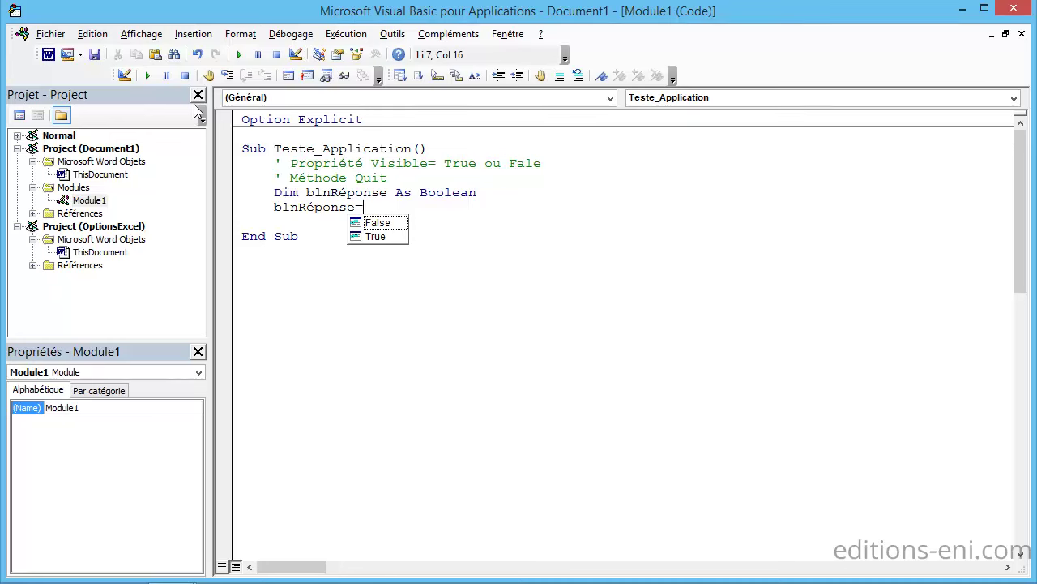
type("app")
key("ctrl+space")
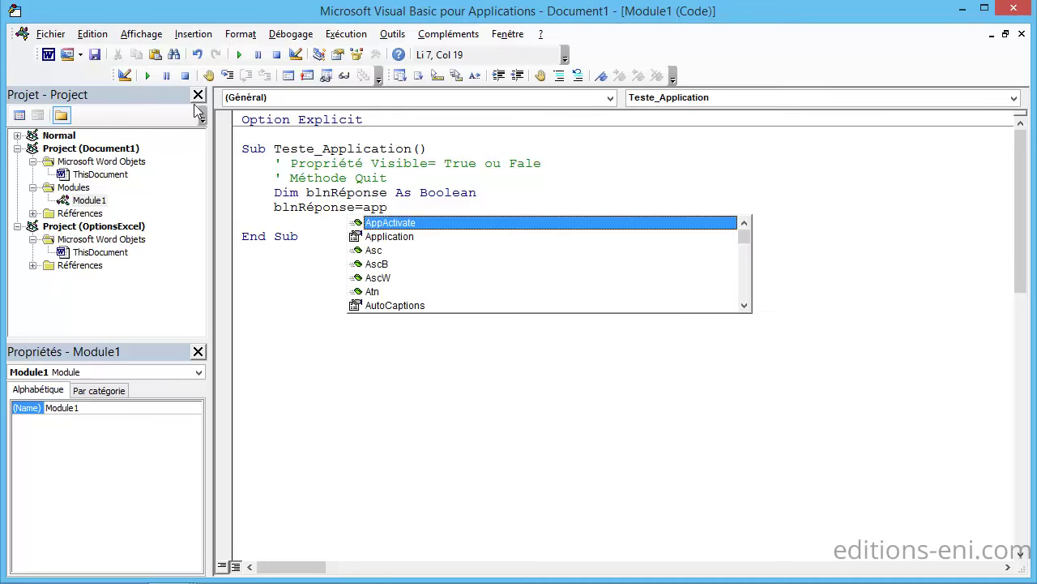
key("Down")
key("Tab")
type(".")
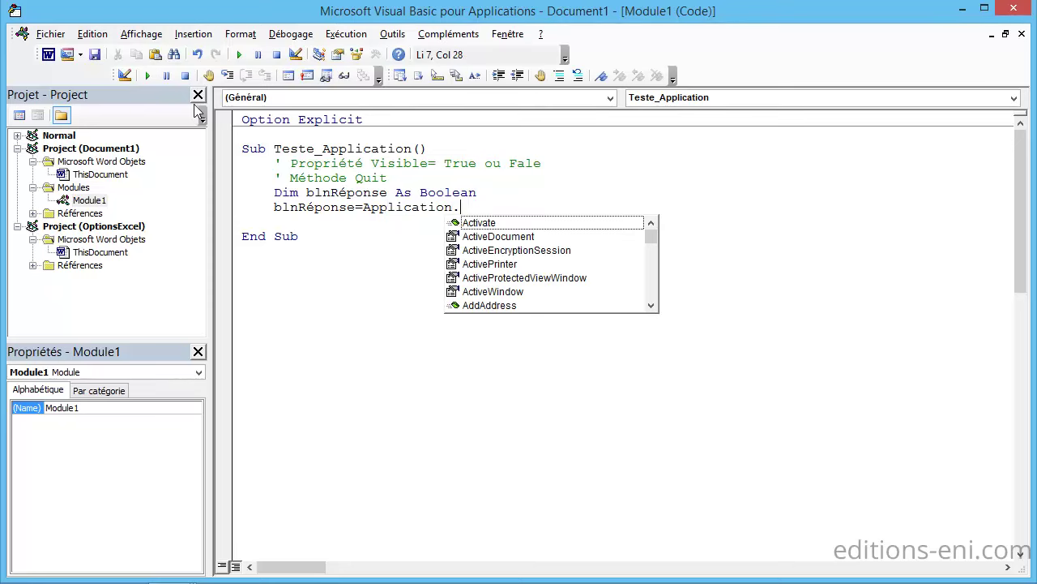
type("di")
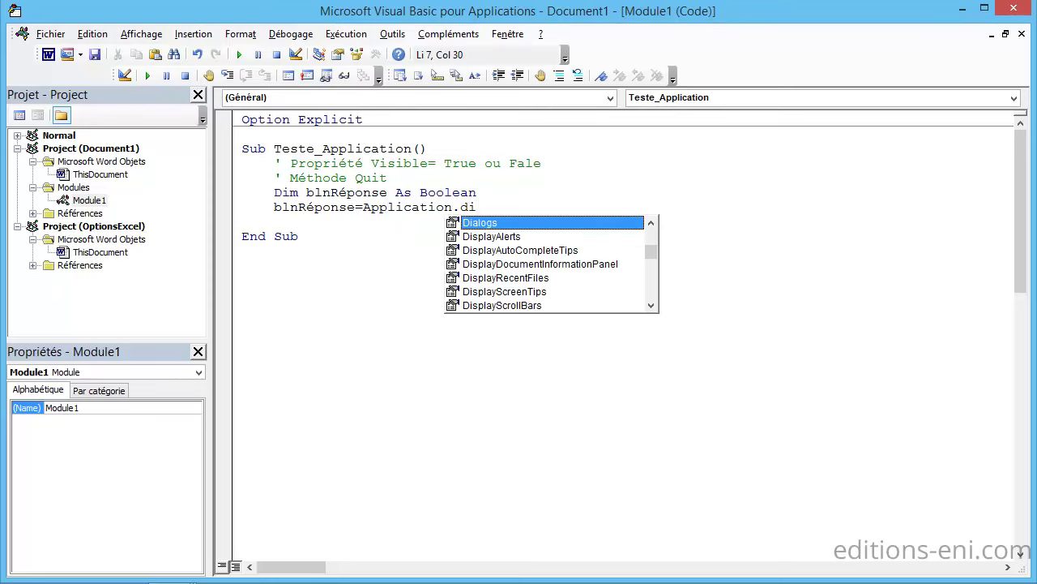
key("Tab")
type("(")
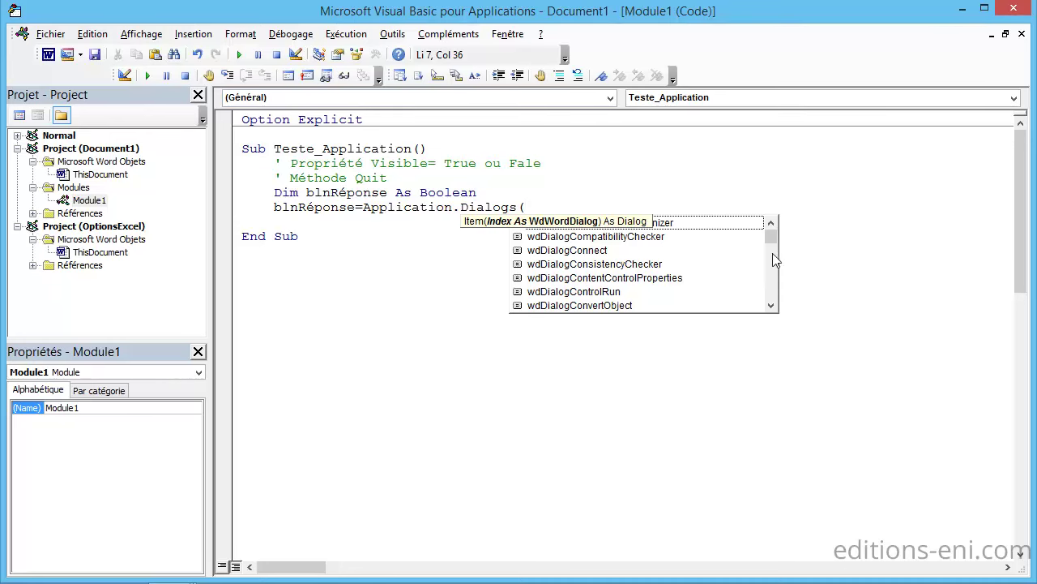
mouse_move(771, 244)
left_mouse_down()
mouse_move(771, 254)
mouse_move(772, 243)
left_mouse_up()
double_click(567, 315)
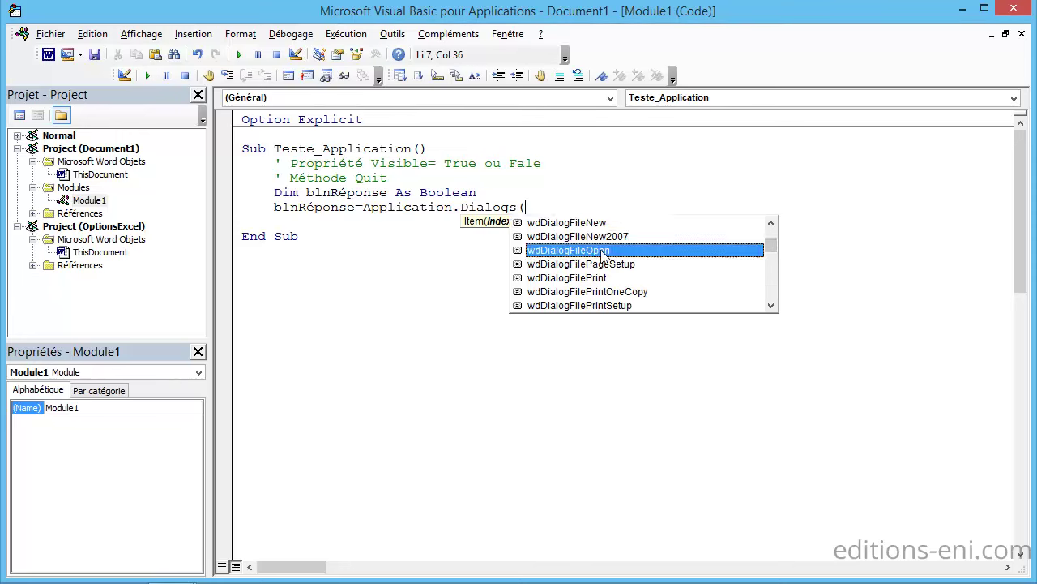
type(")")
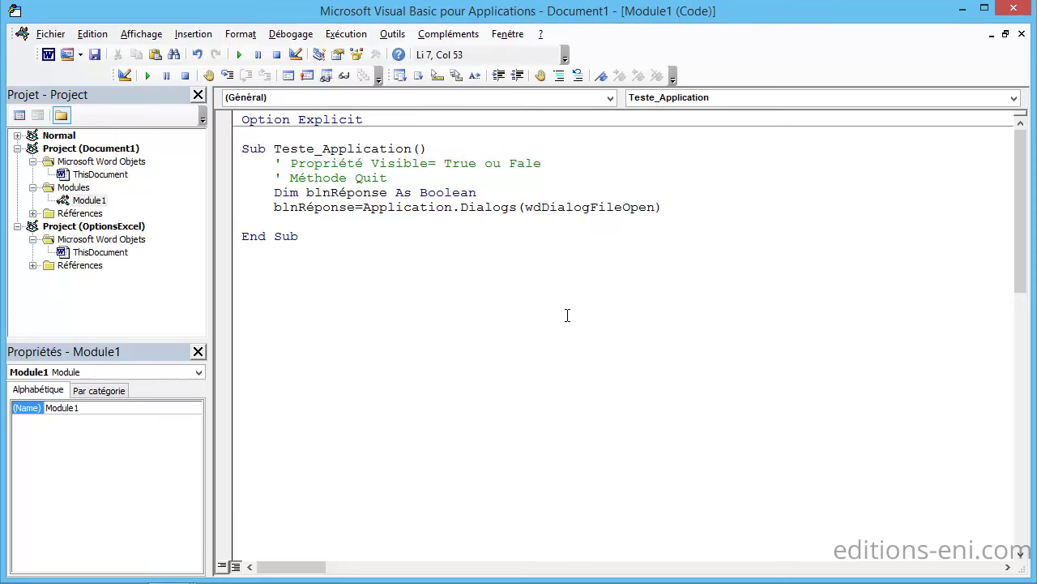
type(".sh")
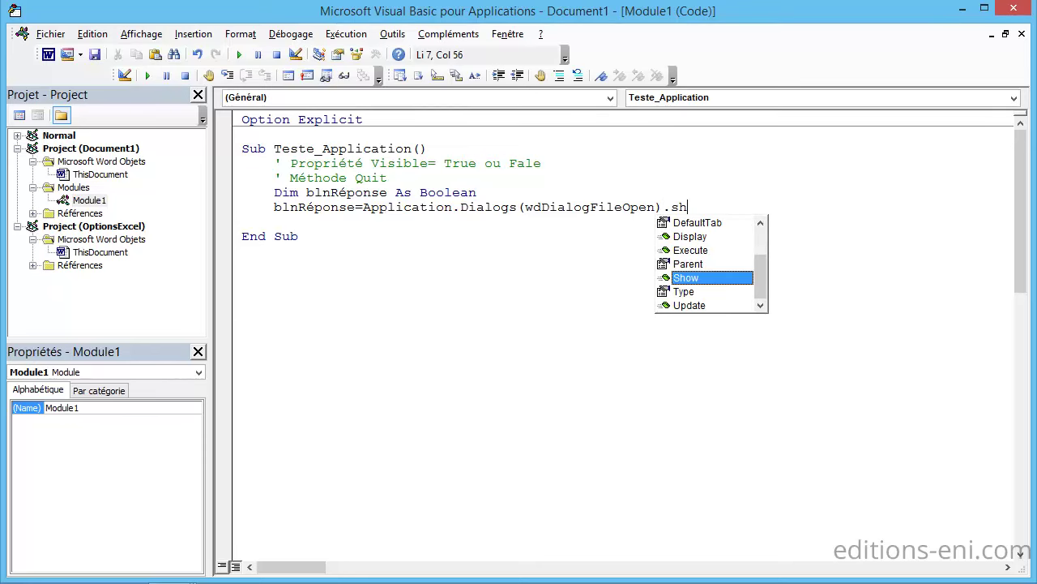
key("Return")
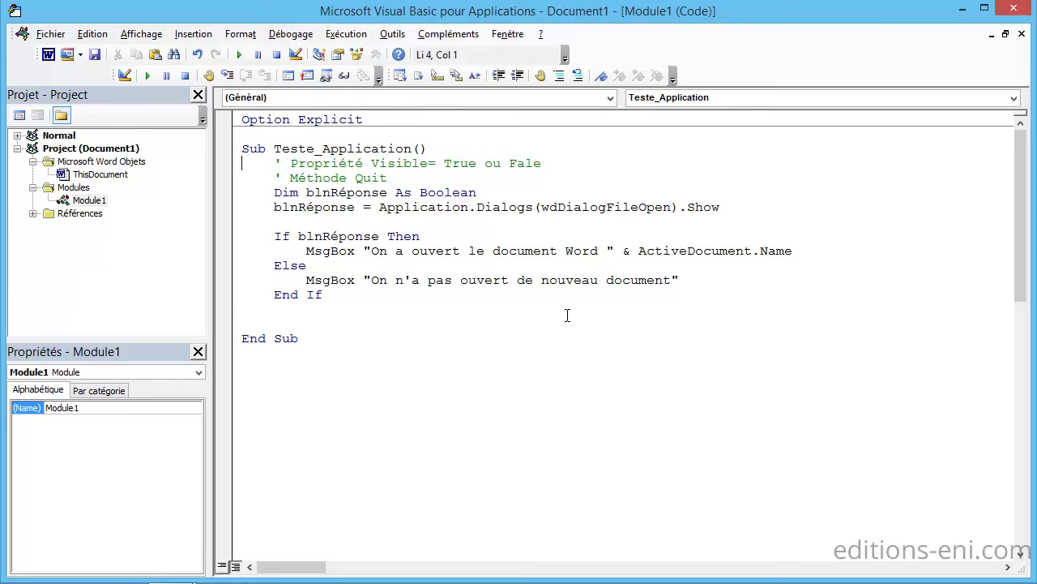
Run Teste_Application, cancel the file-open dialog and dismiss the no-document message.
left_click(239, 55)
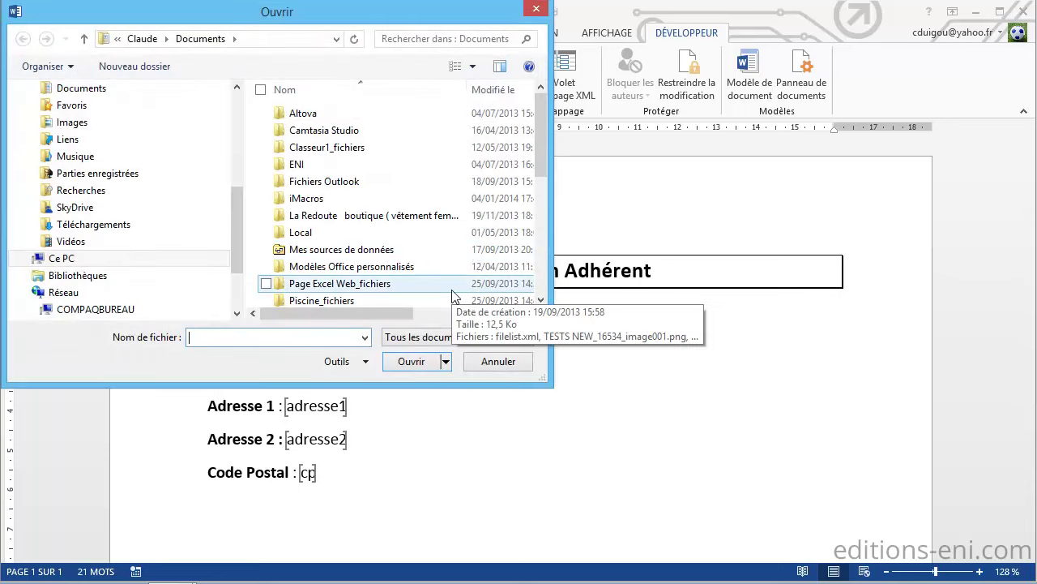
left_click(497, 361)
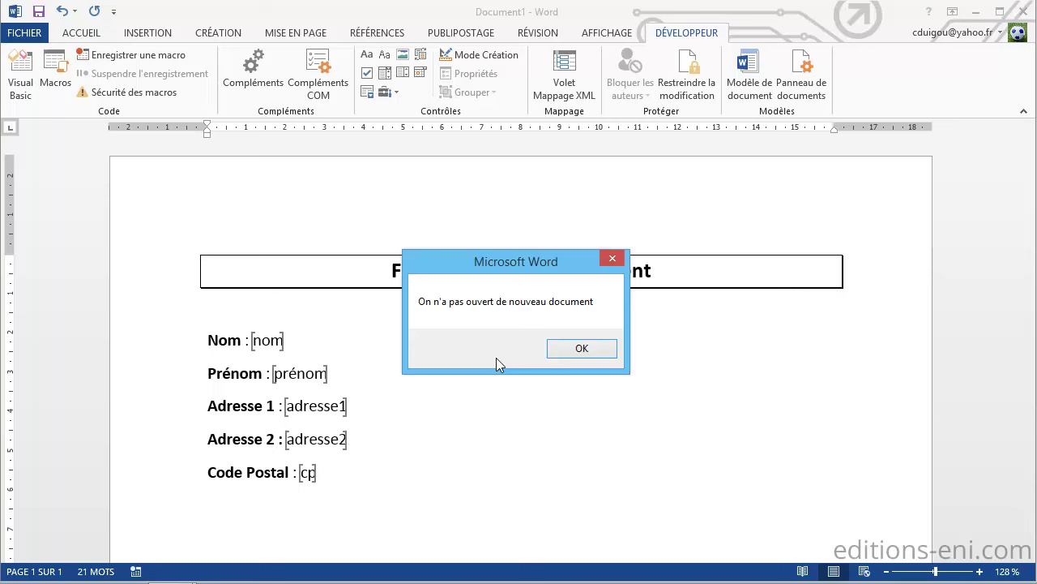
left_click(594, 352)
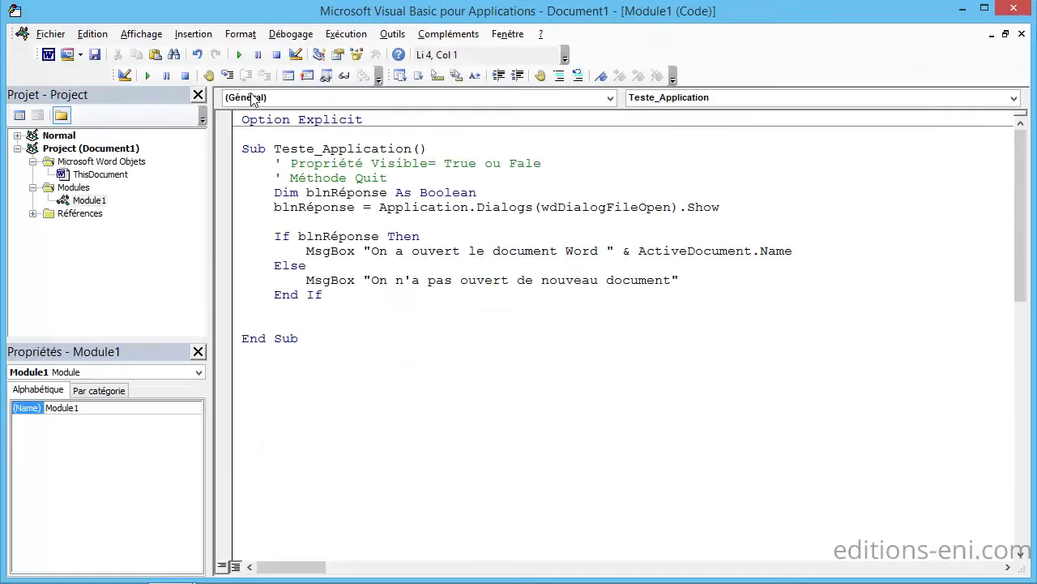
Run the macro again, open OptionsExcel.docx and dismiss the confirmation message.
left_click(239, 55)
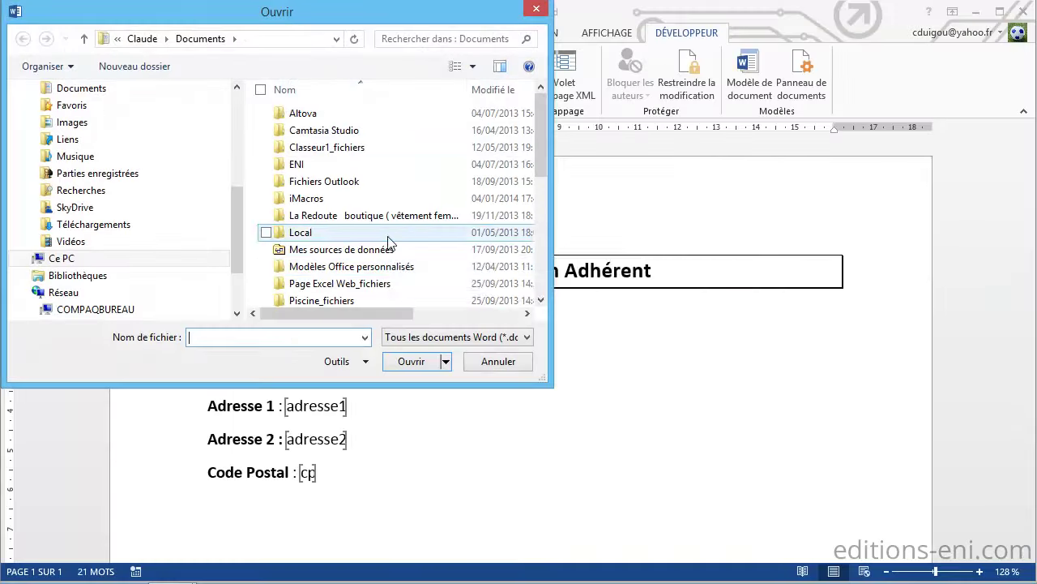
left_click_drag(543, 148, 535, 278)
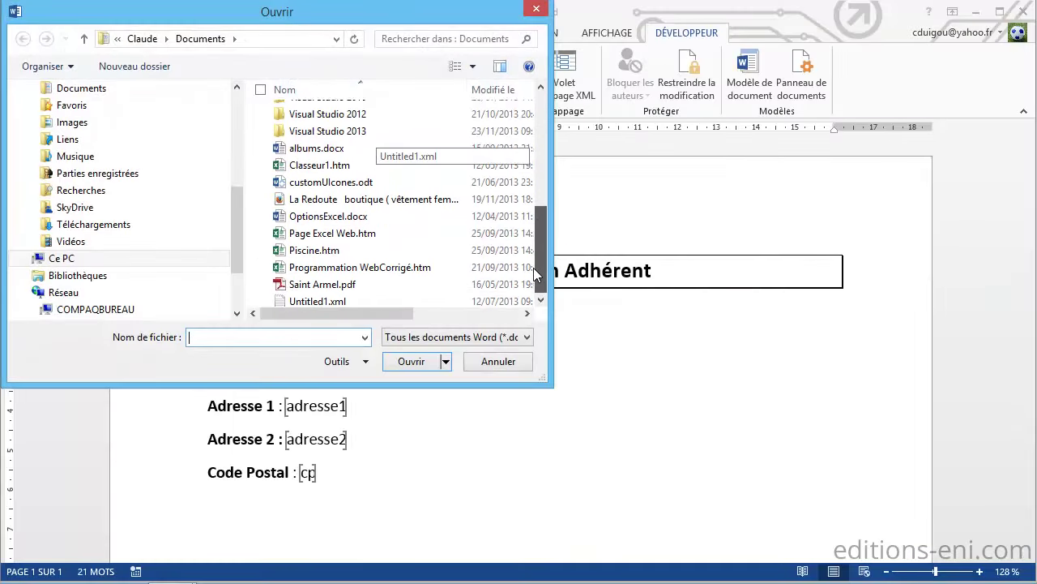
left_click(328, 214)
double_click(329, 214)
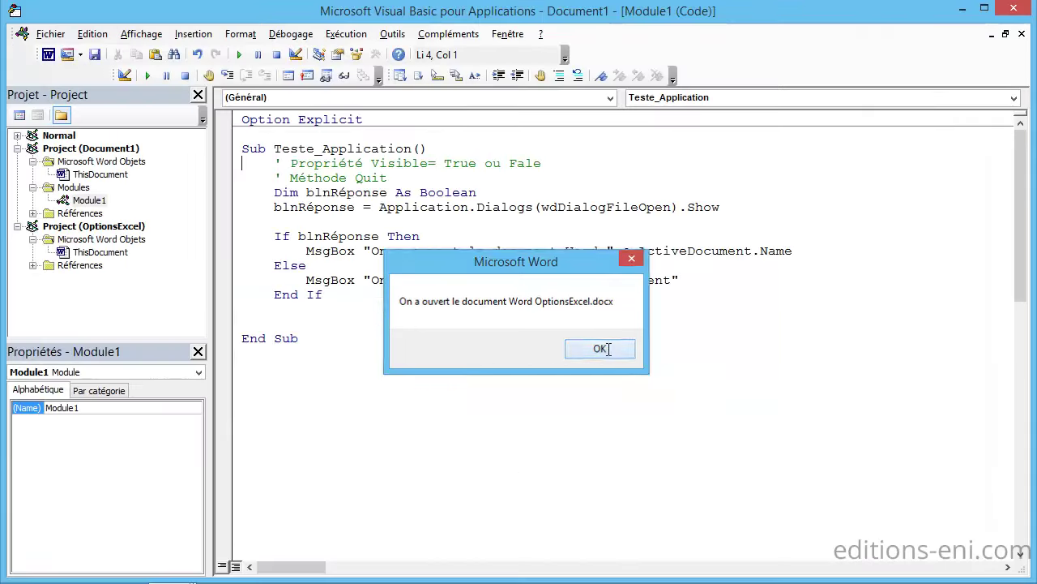
left_click(600, 347)
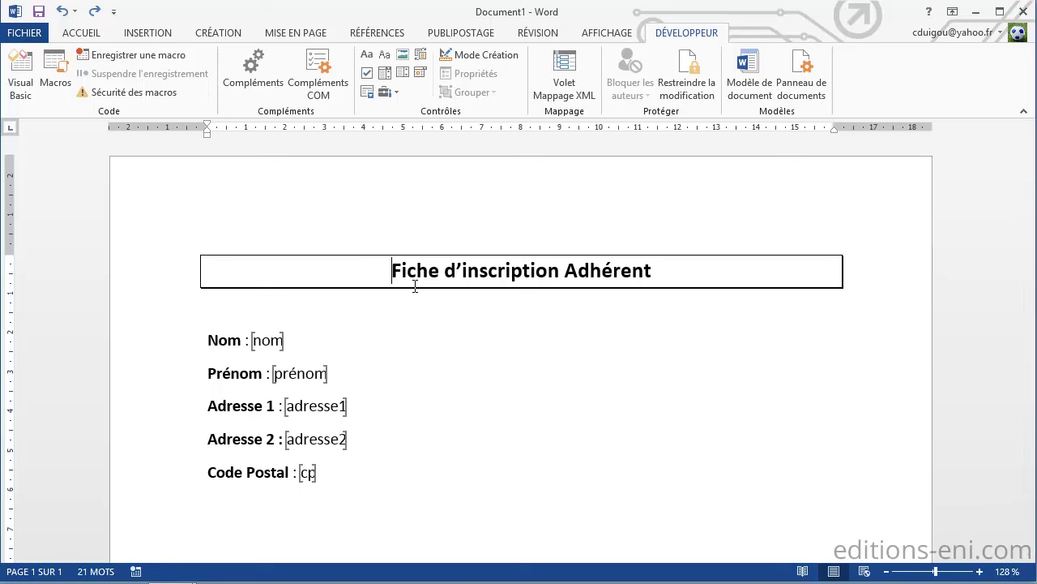
Preview the open windows from the taskbar to switch programs.
left_click(190, 568)
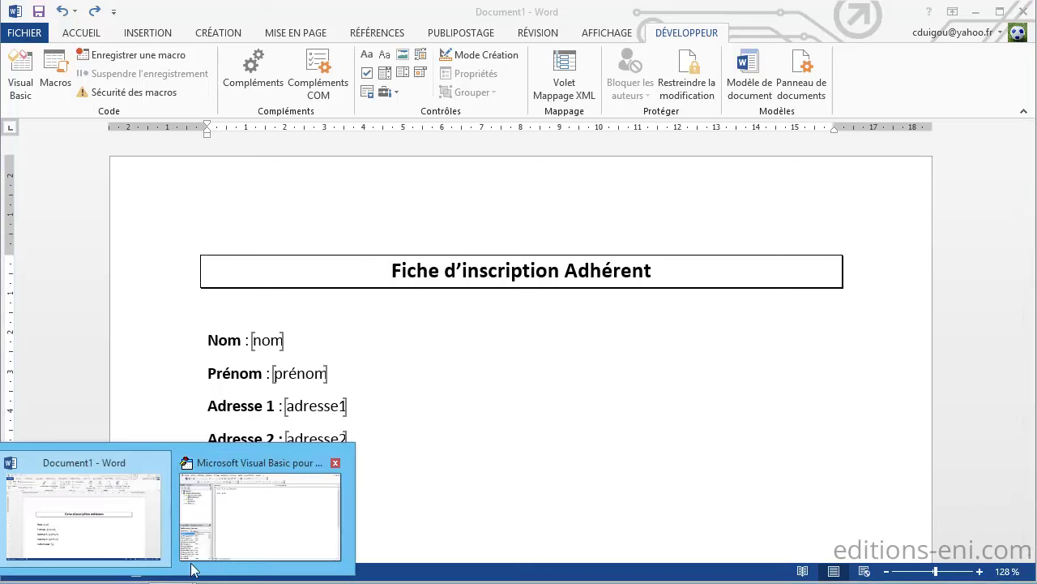
In Teste_Range, write ActiveDocument.Range(Start:=0, End:=5).Text = "Formulaire".
left_click(273, 510)
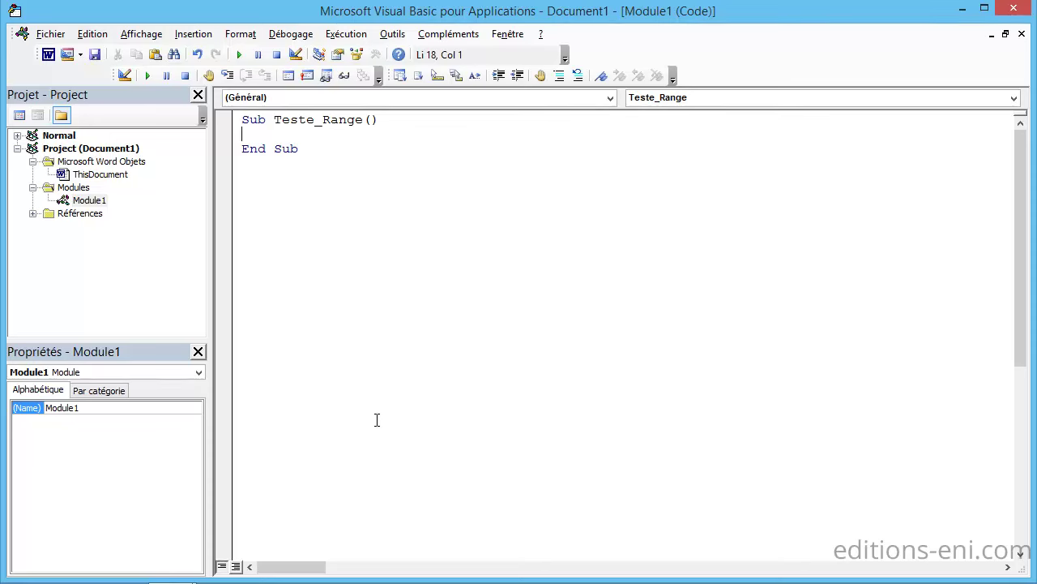
key("Tab")
key("ctrl+space")
type("act")
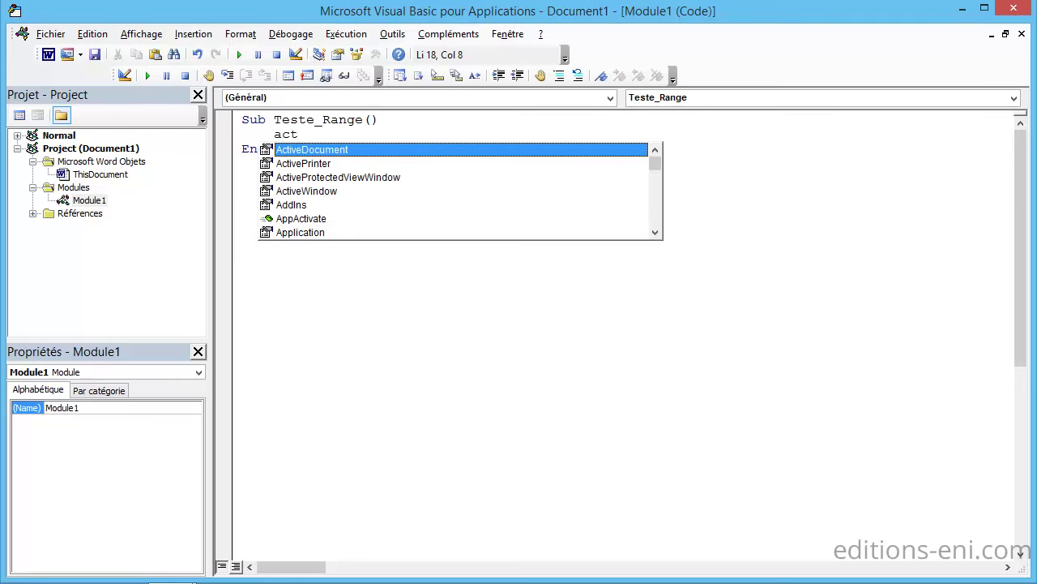
key("Tab")
type(".")
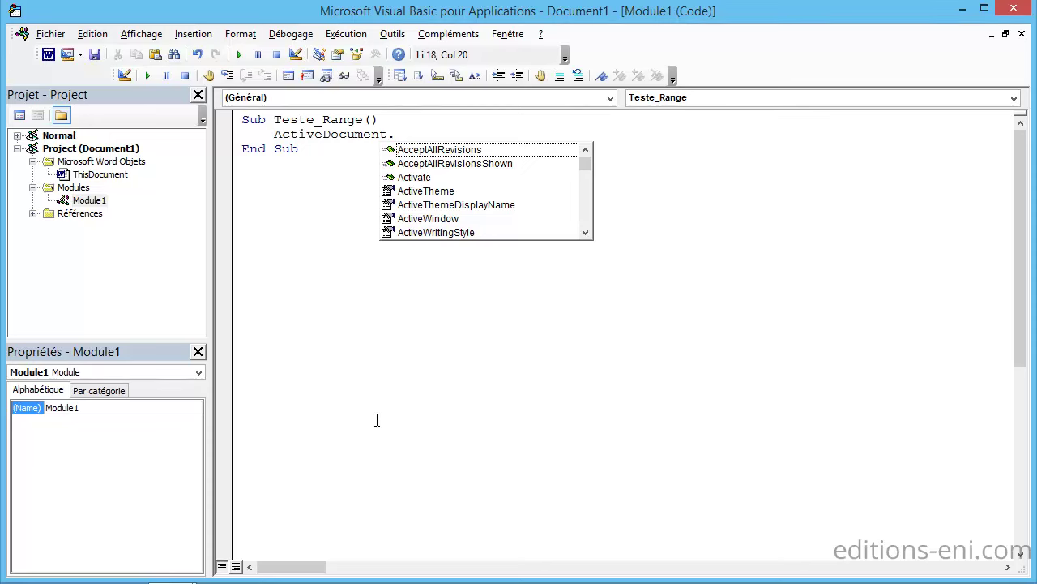
type("ran")
key("Tab")
type("(start:=0, end:=")
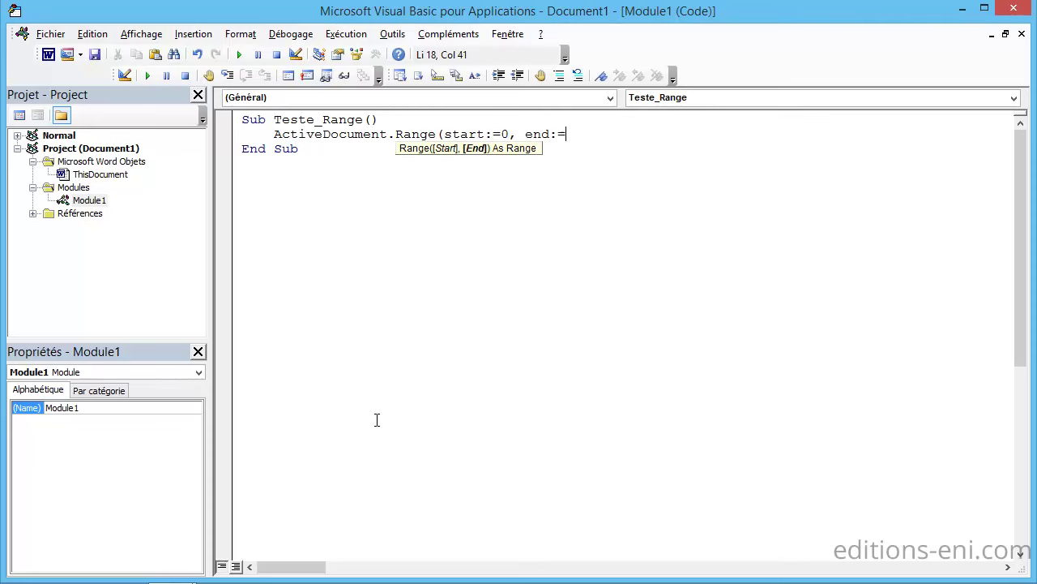
type("5)")
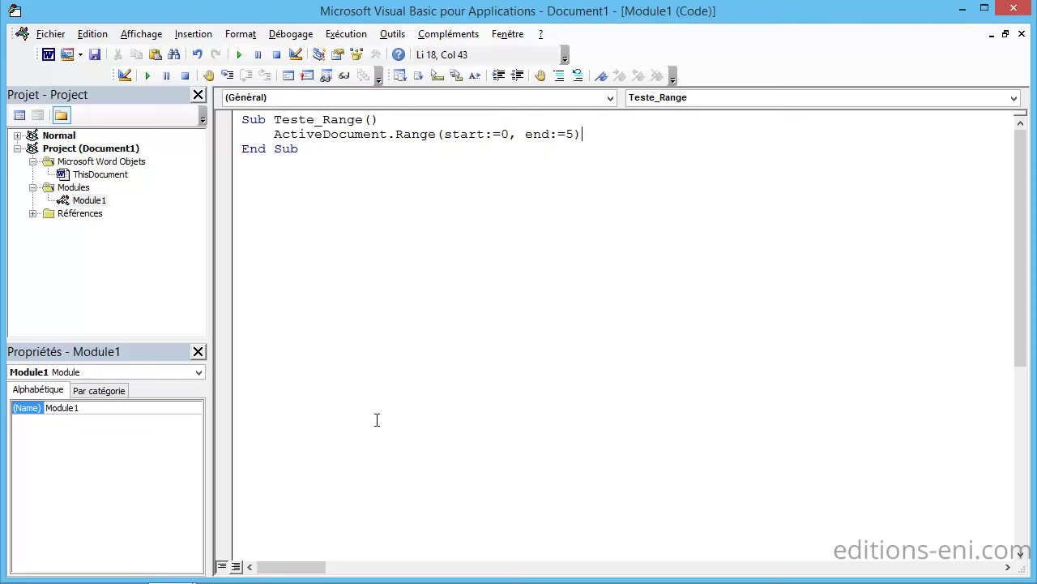
type(".")
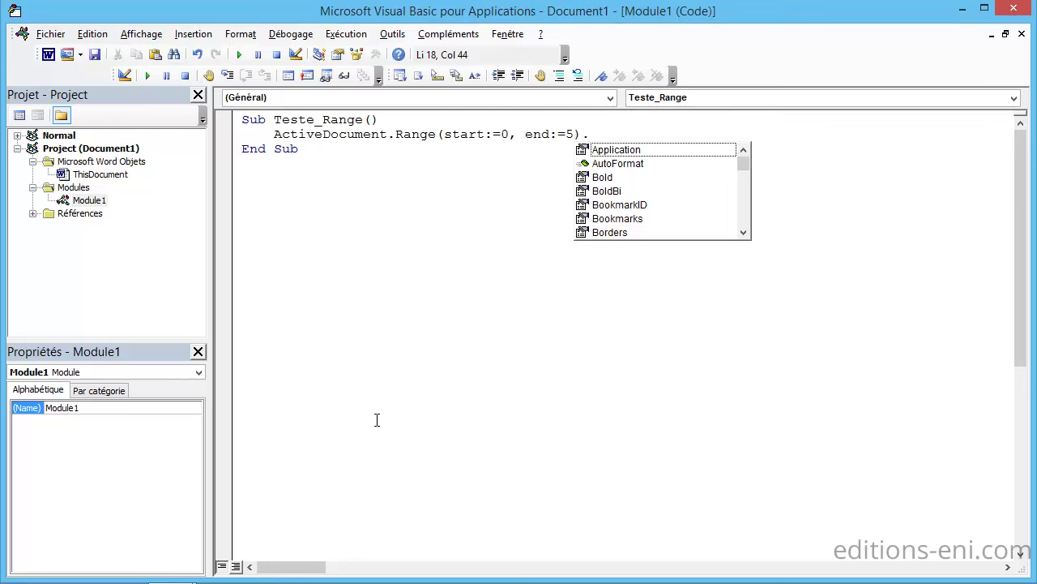
type("text")
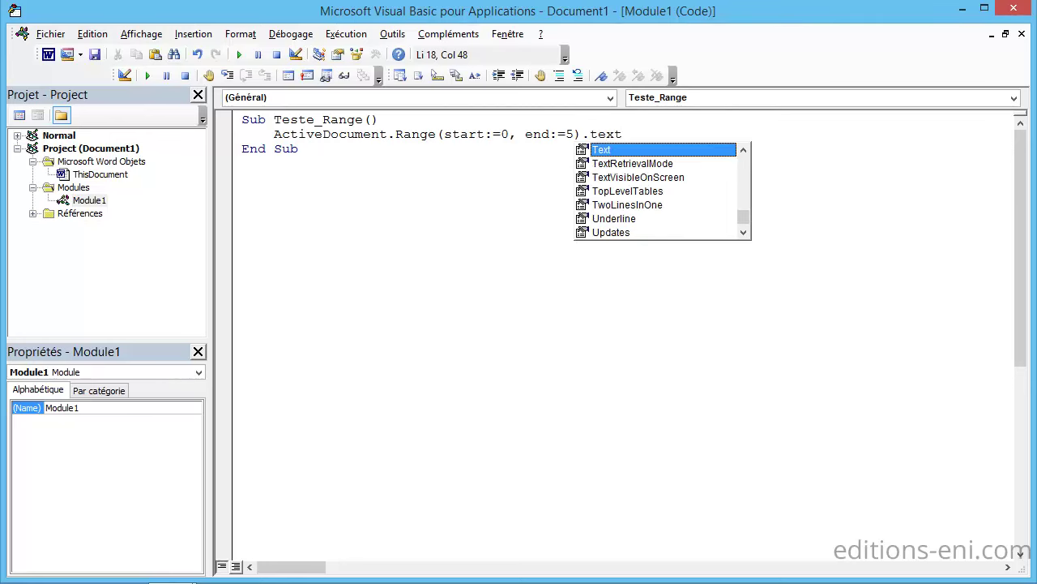
key("Tab")
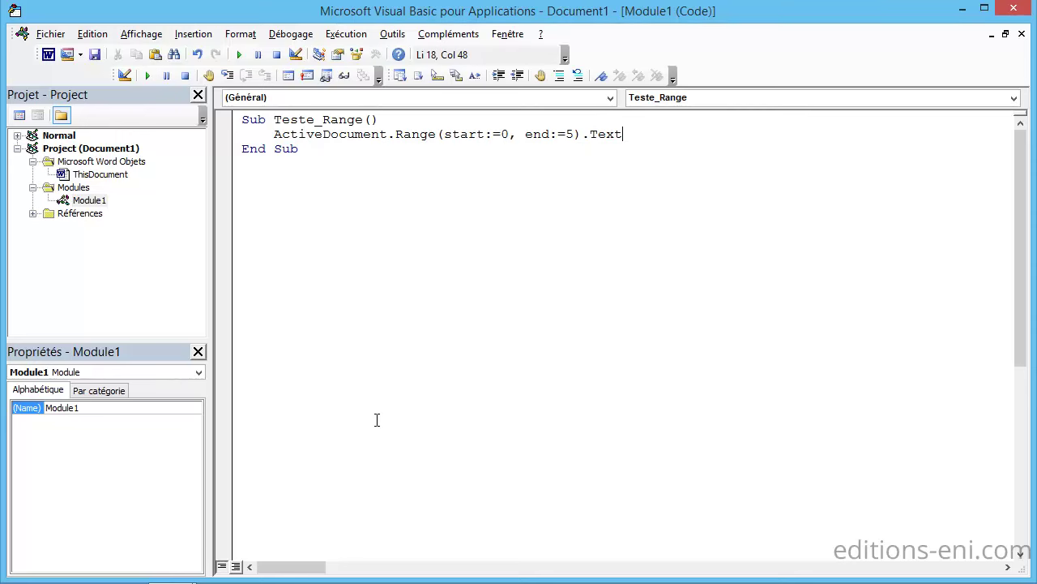
type("=")
type("\"")
type("Forma")
key("BackSpace")
type("ulaire\"")
key("Return")
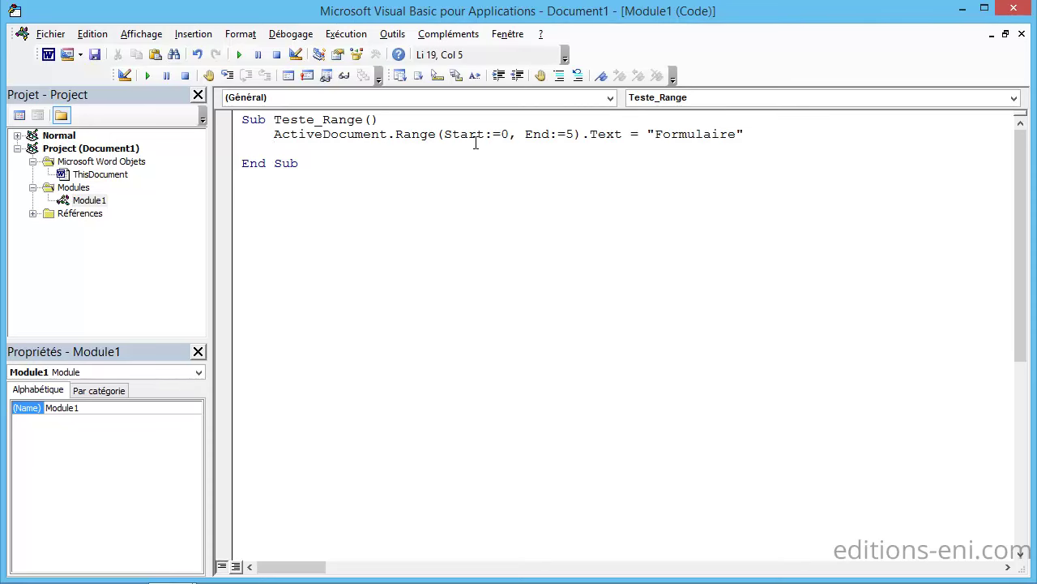
Run Teste_Range and switch to the Word document to check the result.
left_click(240, 56)
left_click(129, 543)
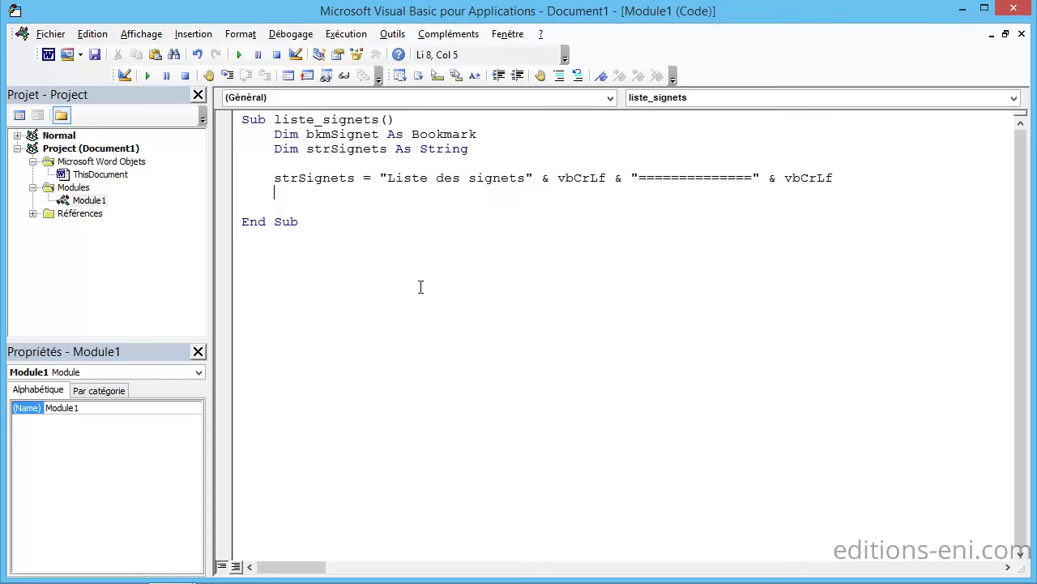
Add strSignets = strSignets & bkmSignet.Name in the loop and MsgBox strSignets after it.
type("strSignets=")
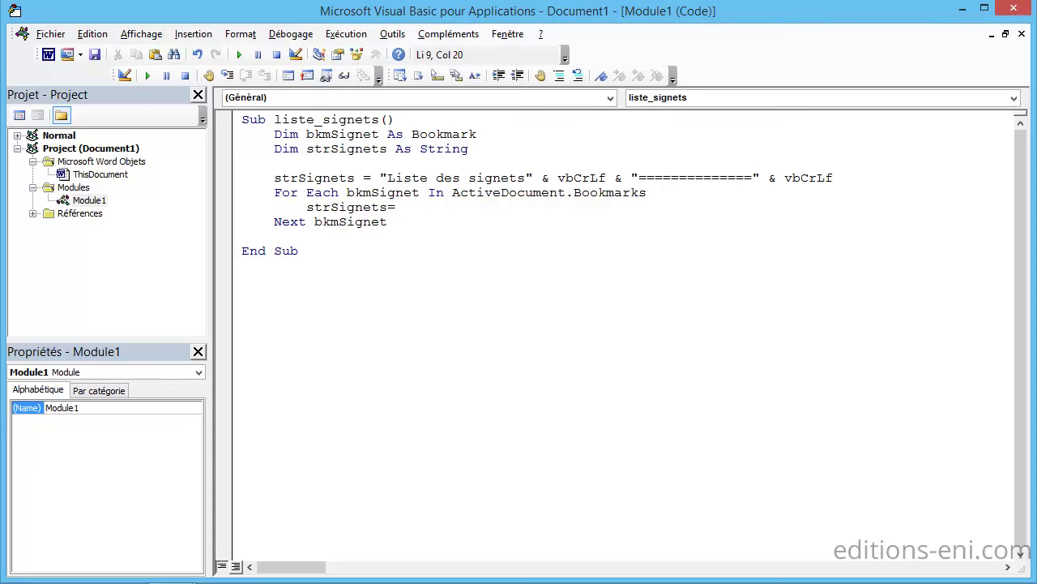
type("strSignets & ")
type("bkm")
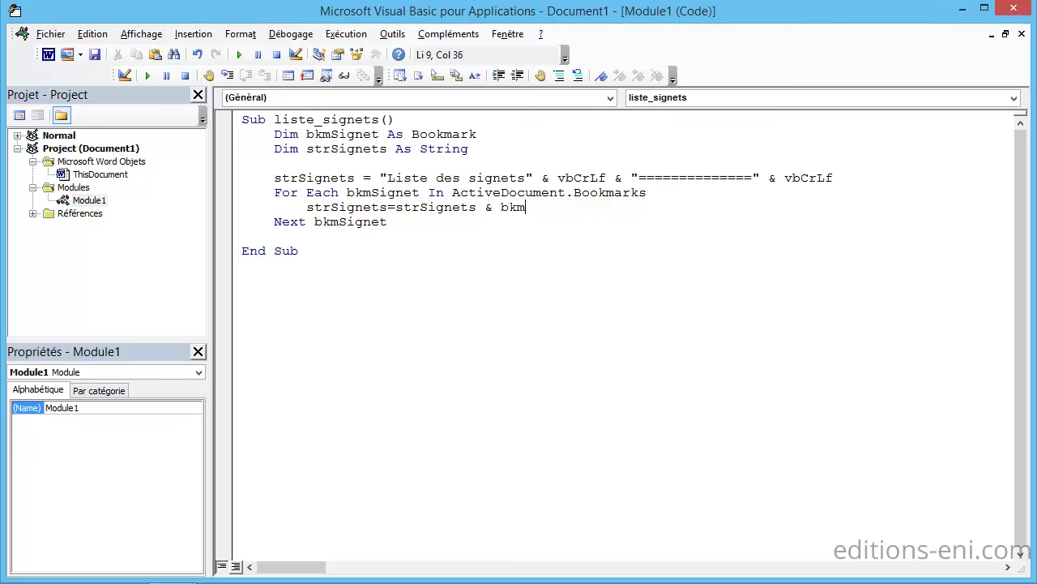
type("Signet")
type(".")
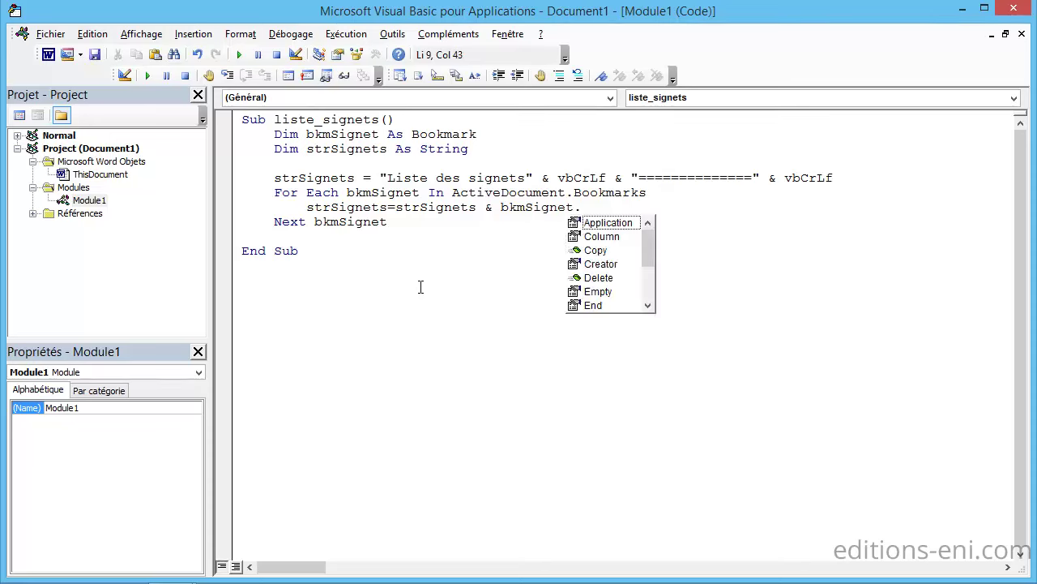
type("n")
key("Tab")
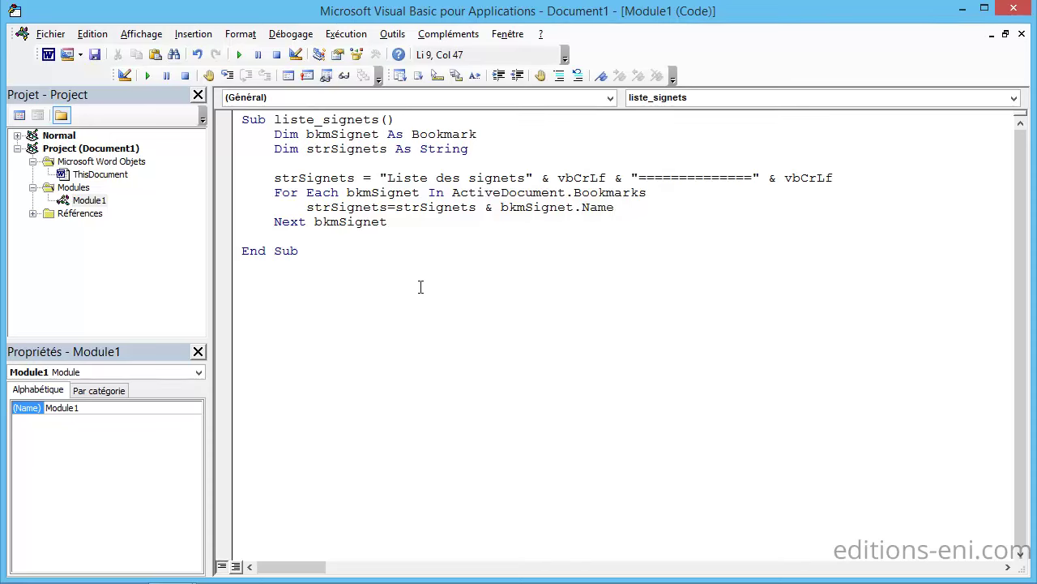
key("Down")
key("Down")
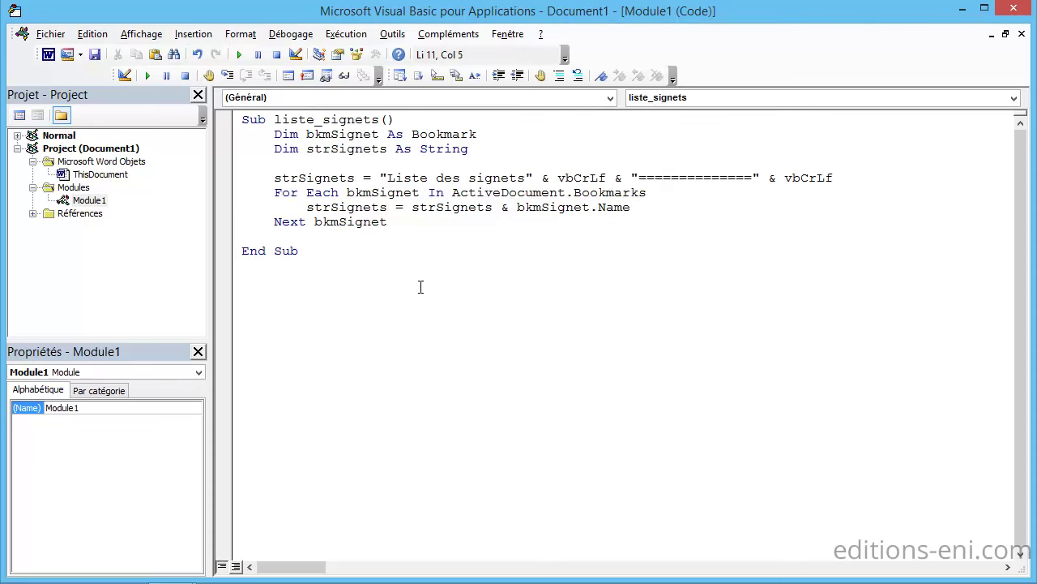
type("msgbox")
type(" strSignets")
key("ctrl+space")
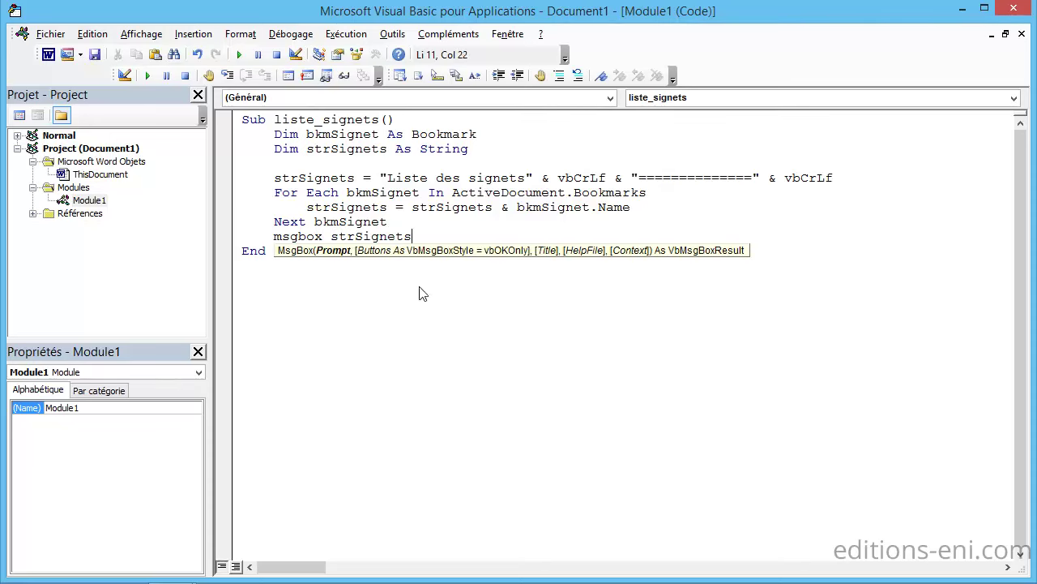
key("Return")
Append & vbCrLf to the accumulation line and run liste_signets.
key("Up")
key("Up")
key("Up")
key("End")
type("& ")
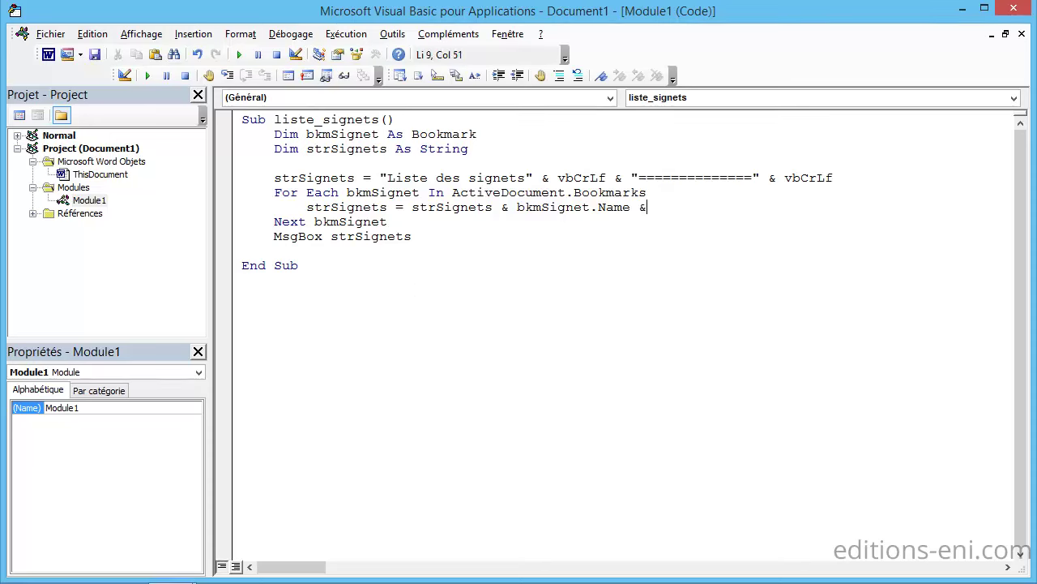
type("vbcrl")
type("f")
key("Down")
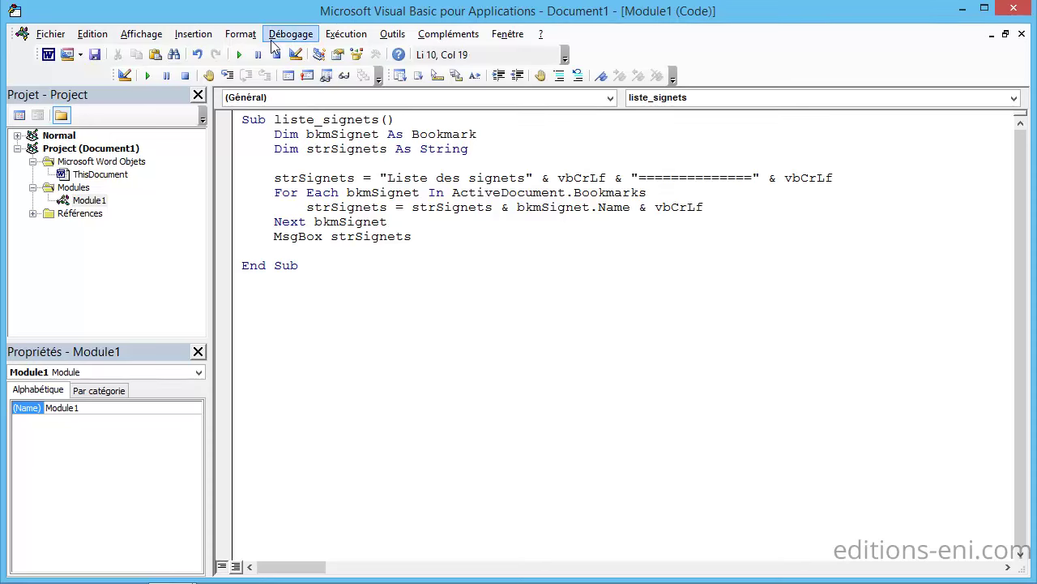
left_click(241, 64)
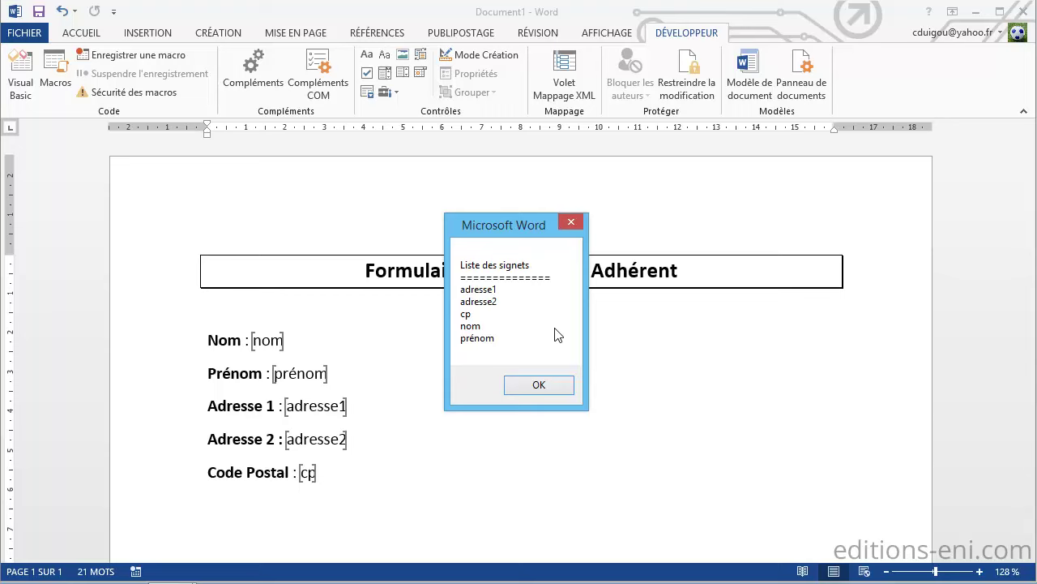
Dismiss the 'Liste des signets' message listing adresse1, adresse2, cp, nom and prénom.
key("Return")
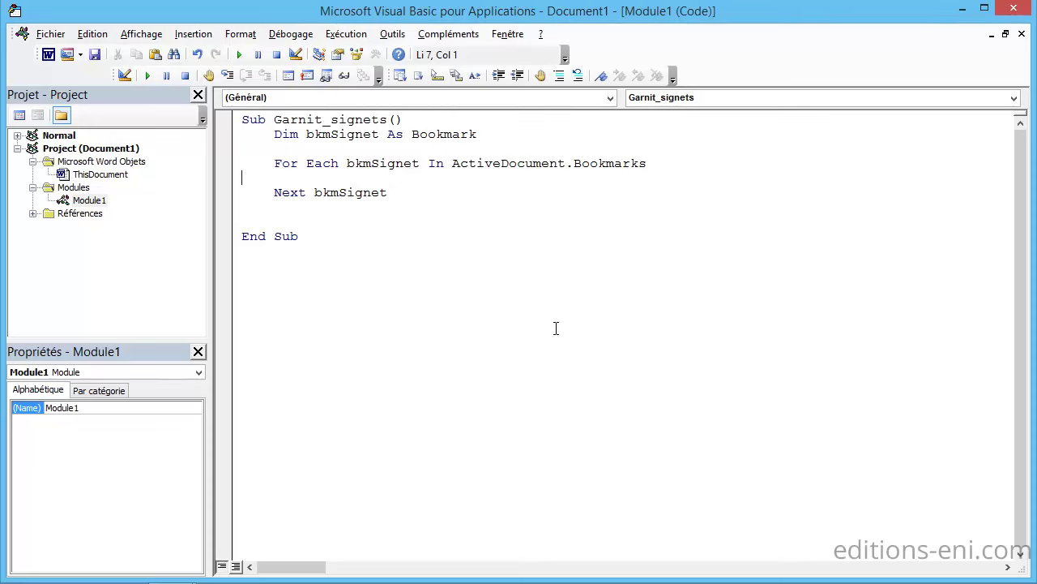
Inside the loop, write bkmSignet.Range.Text = InputBox("Valeur du signet " & bkmSignet.Name).
key("Tab")
key("Tab")
type("bkmSignet")
type(".r")
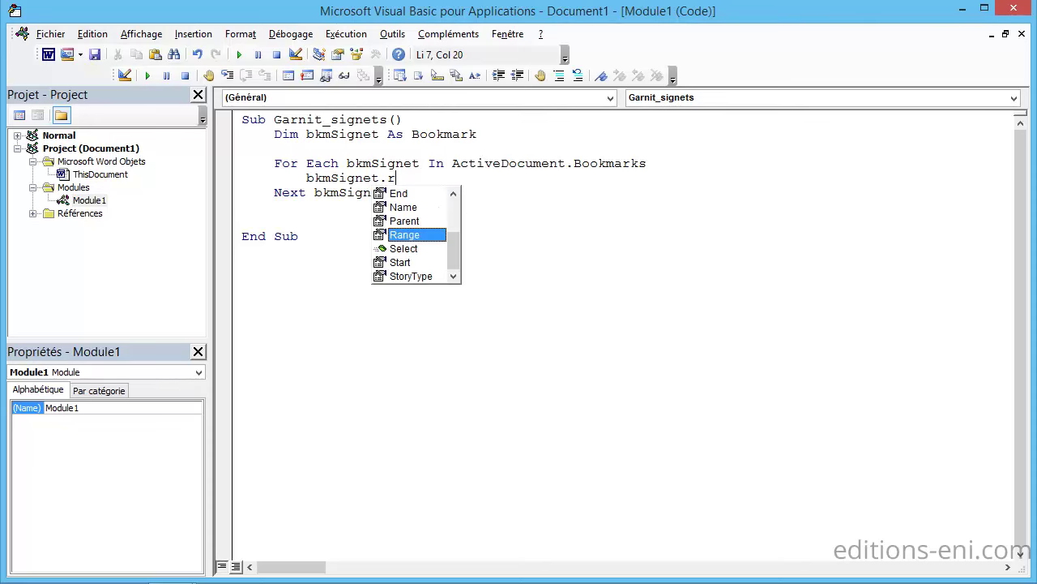
type("an")
key("Tab")
type(".te")
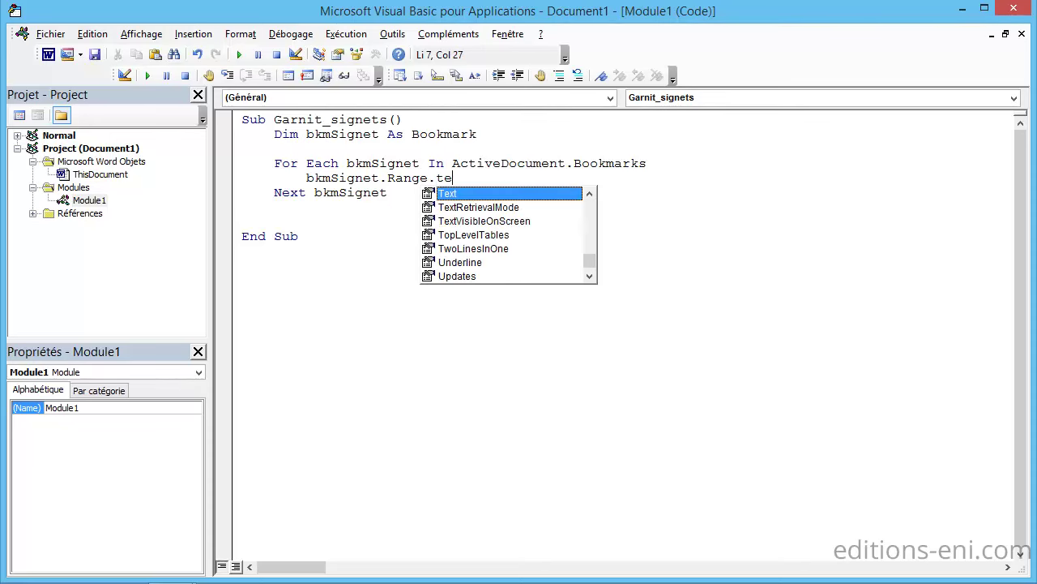
type("=inputbox")
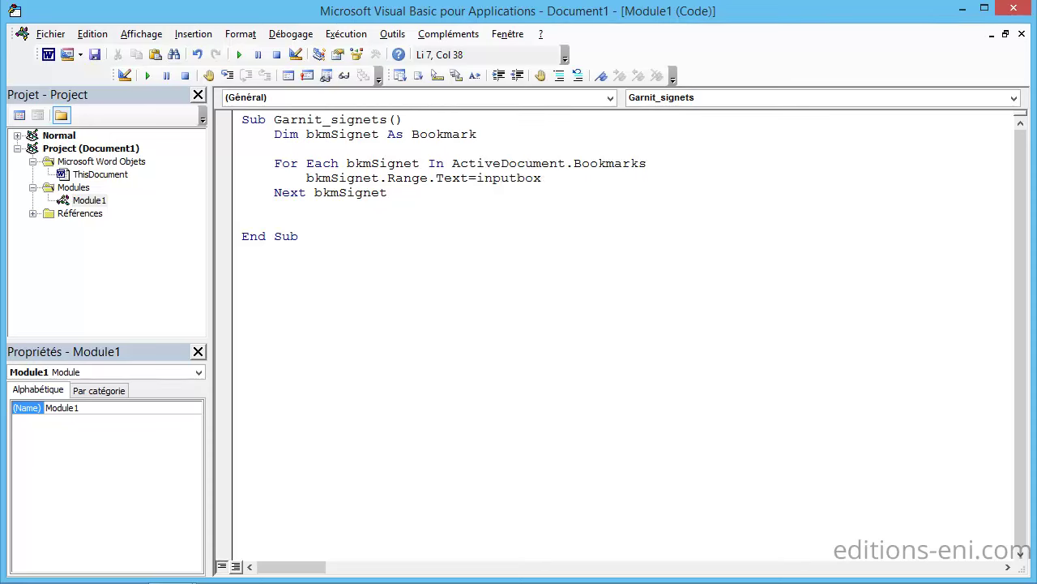
type("(\"")
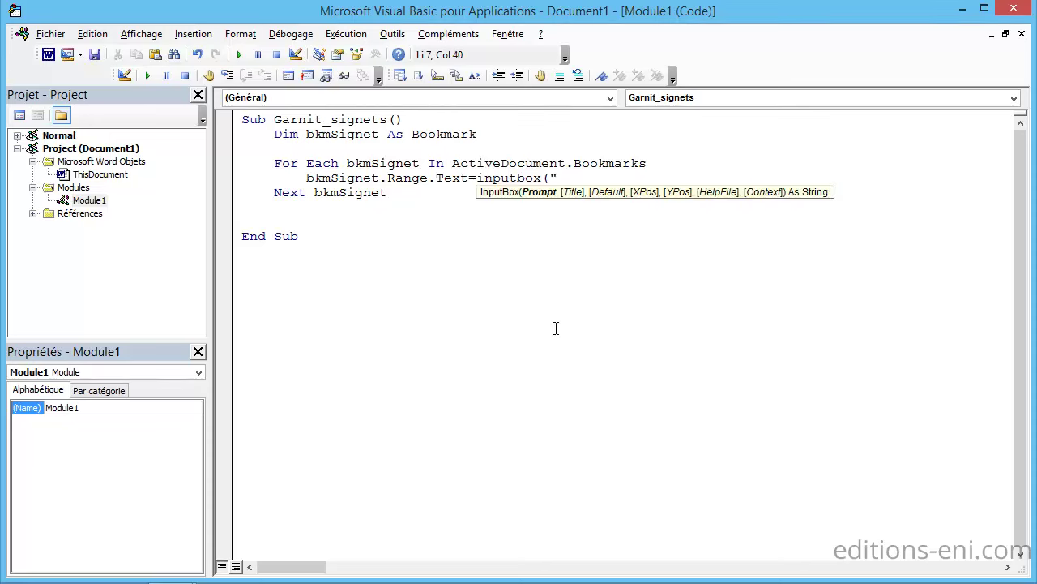
type("Valeur du signet \" & ")
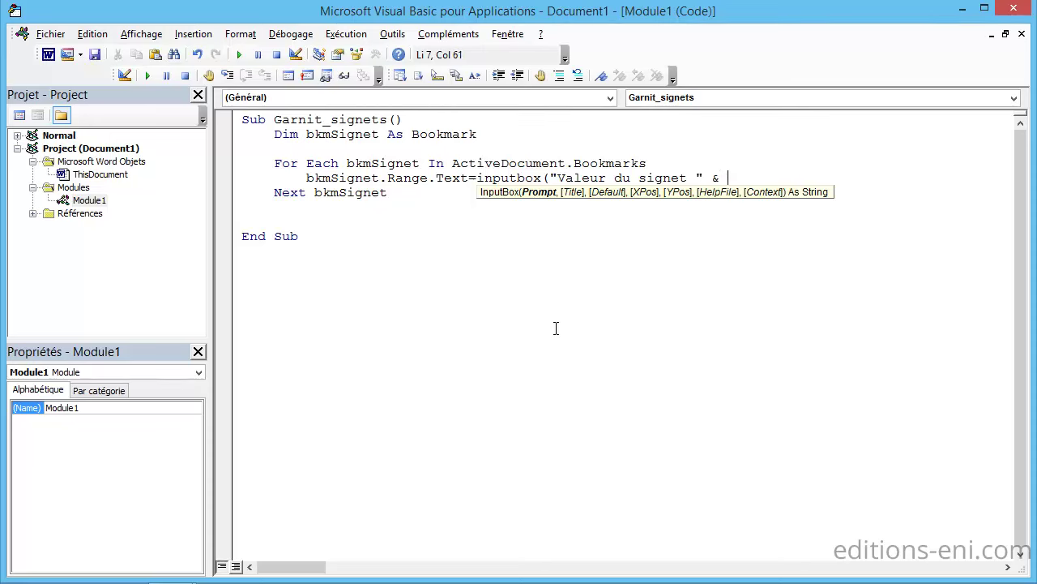
type("bkmSignet")
type(".")
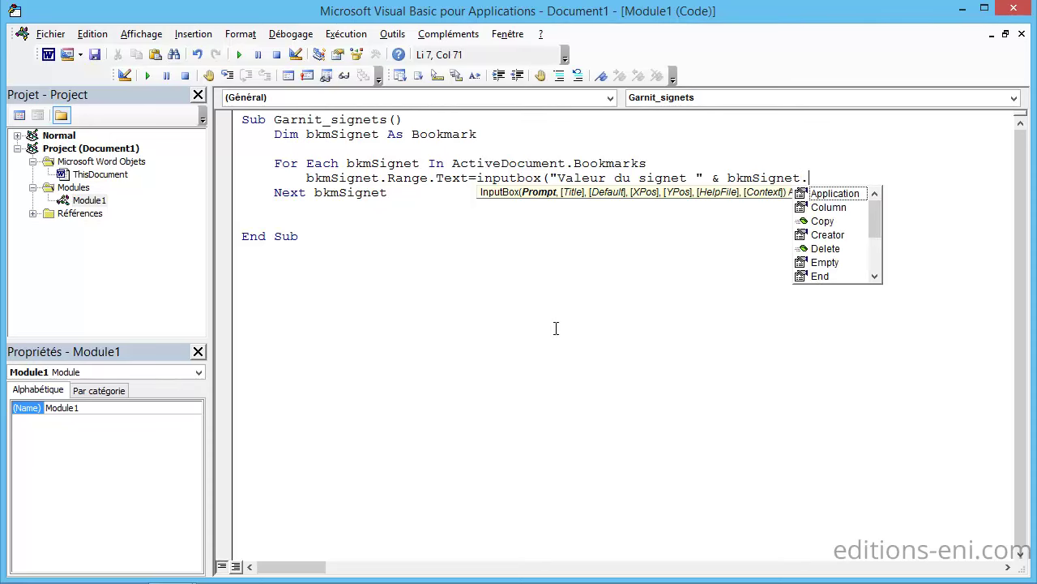
type("n")
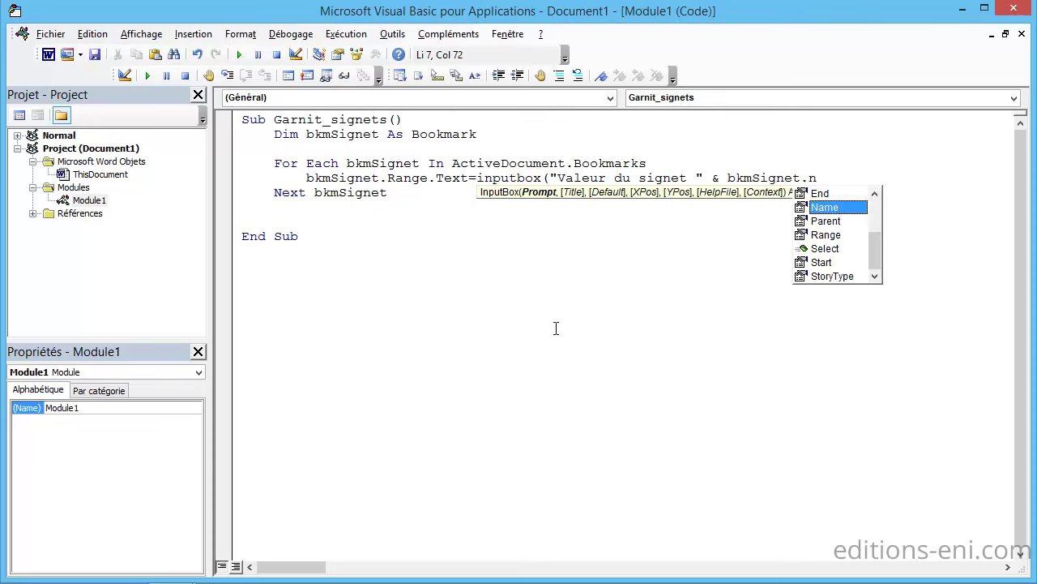
type(")")
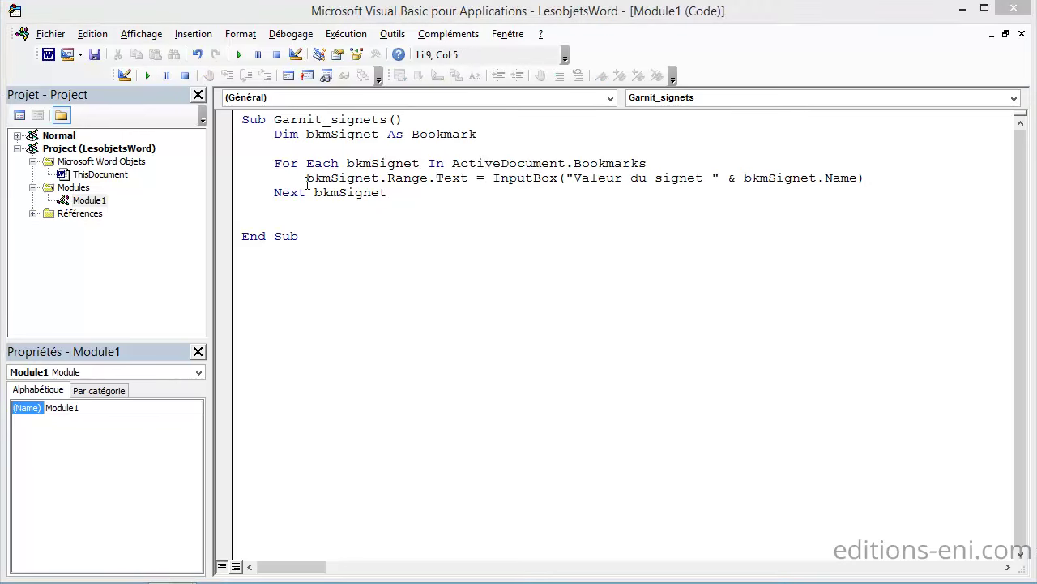
Run Garnit_signets, entering the member's street address and postal code and leaving adresse2 empty.
left_click(241, 56)
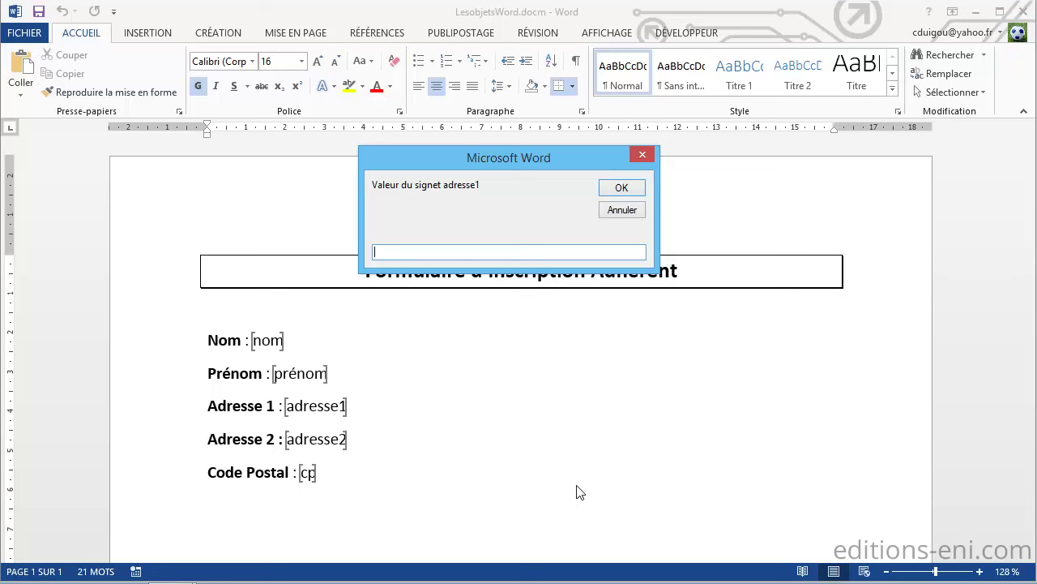
type("12 rue des fleurs")
key("Return")
key("Return")
type("44000")
Enter the member's surname and first name, then bring the filled form up in Word.
key("Return")
type("DUIGOU")
key("Return")
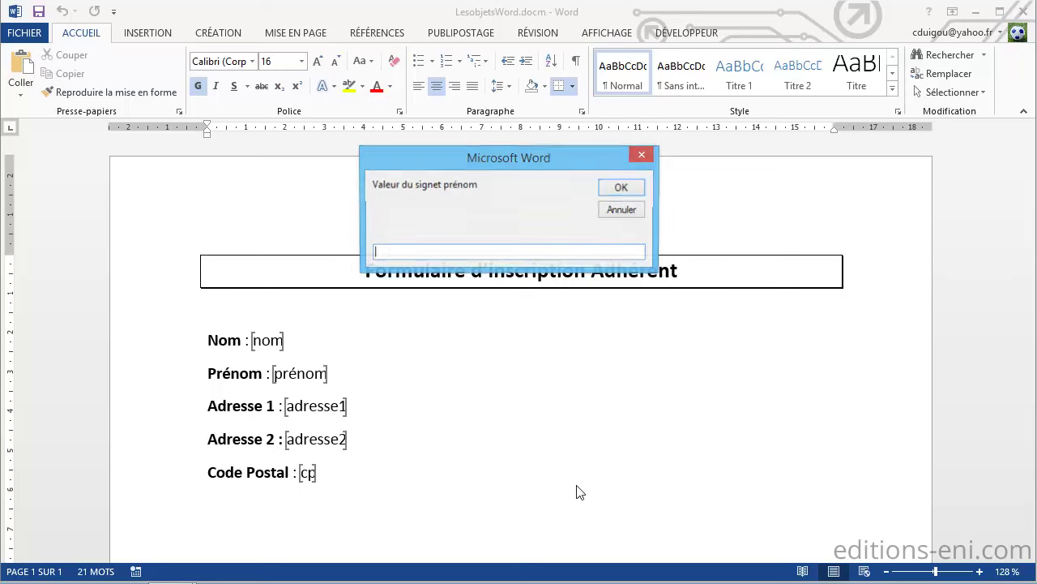
type("Clau")
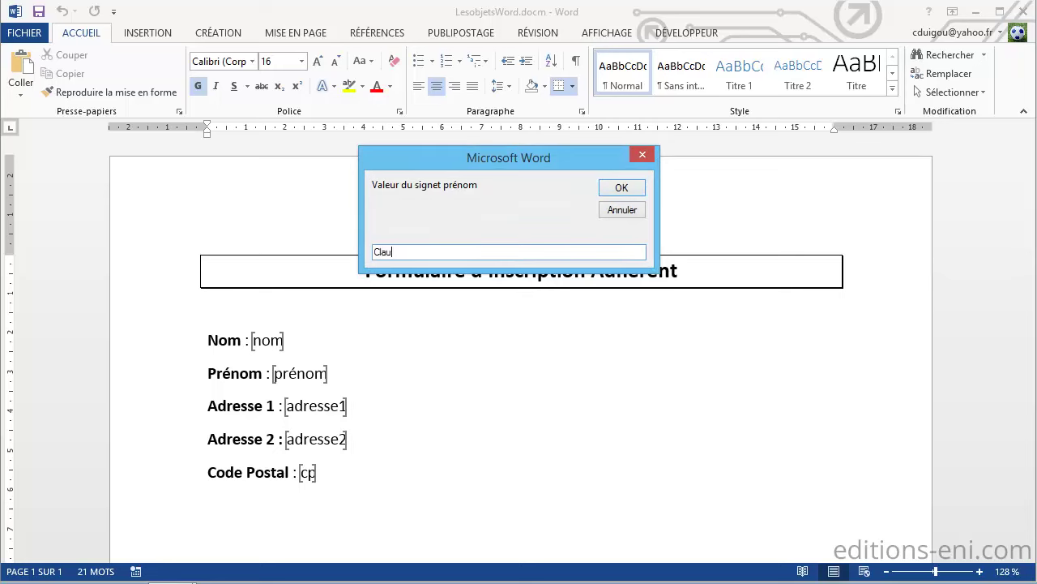
type("de")
key("Return")
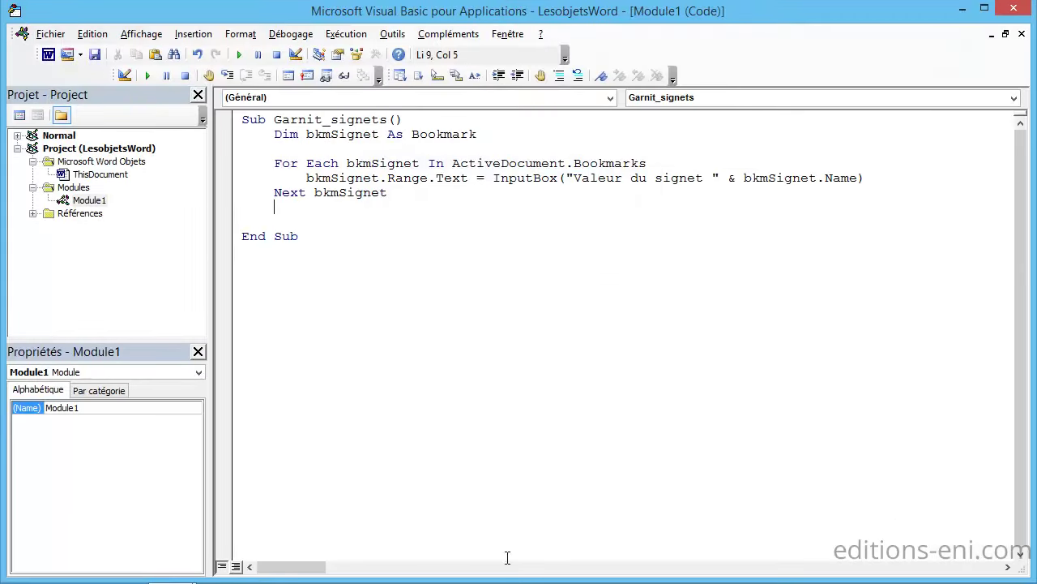
left_click(121, 579)
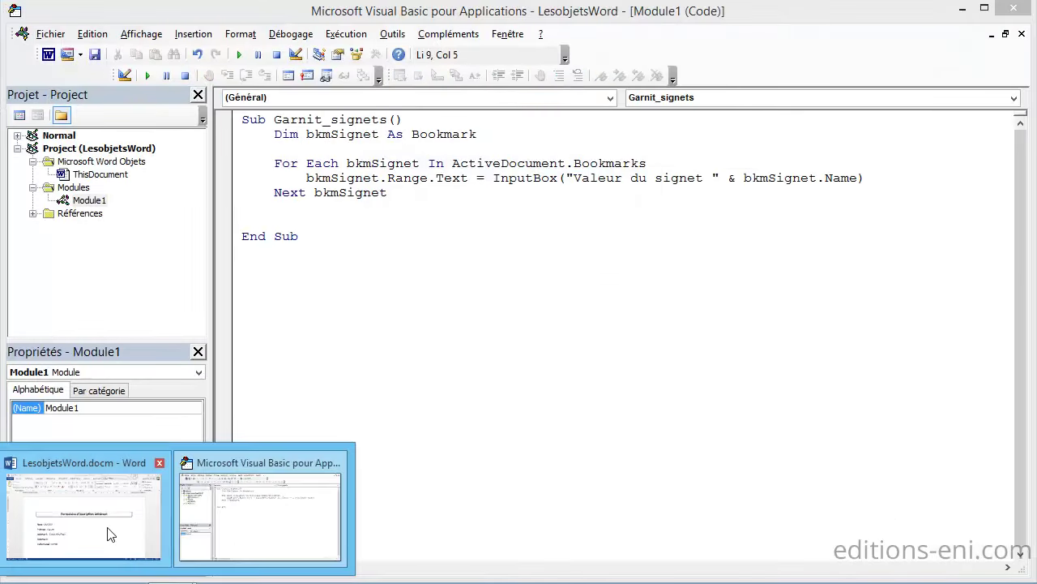
left_click(107, 538)
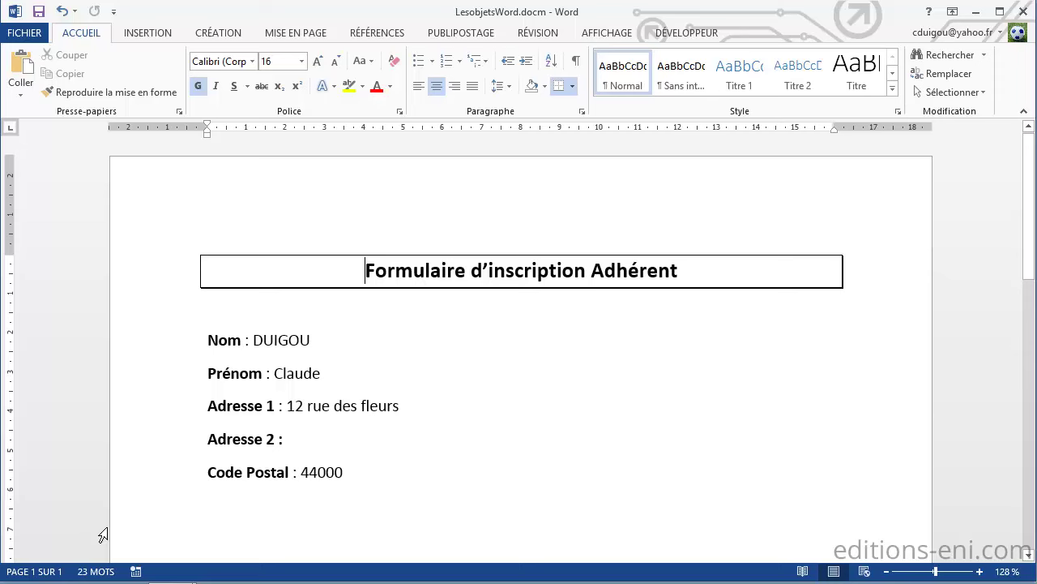